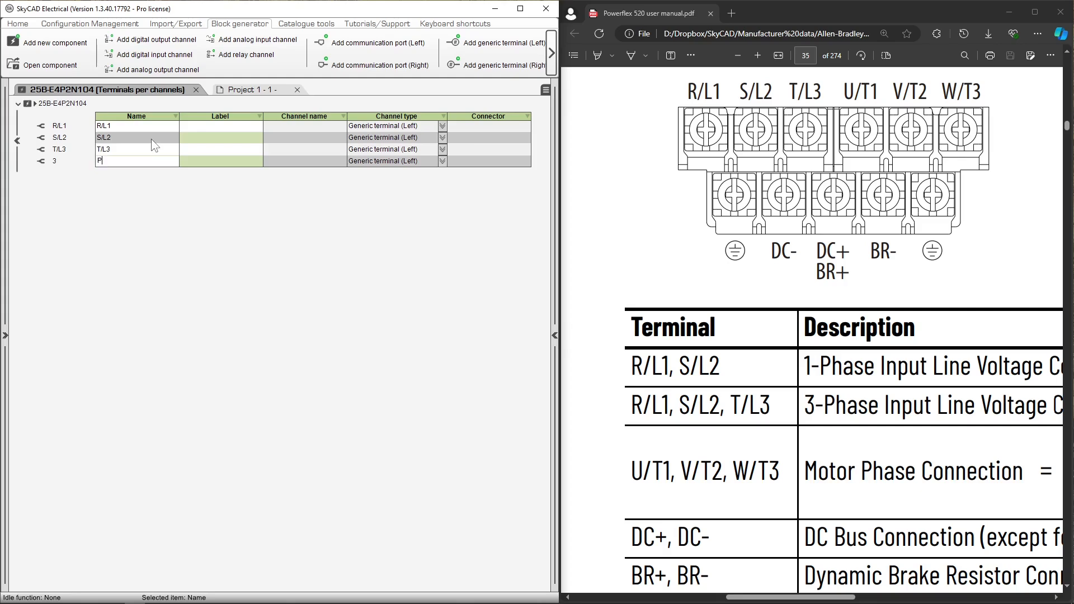
- Name the fourth left-side terminal PE and add four right-side generic terminals to the 25B-E4P2N104 component
key(Return)
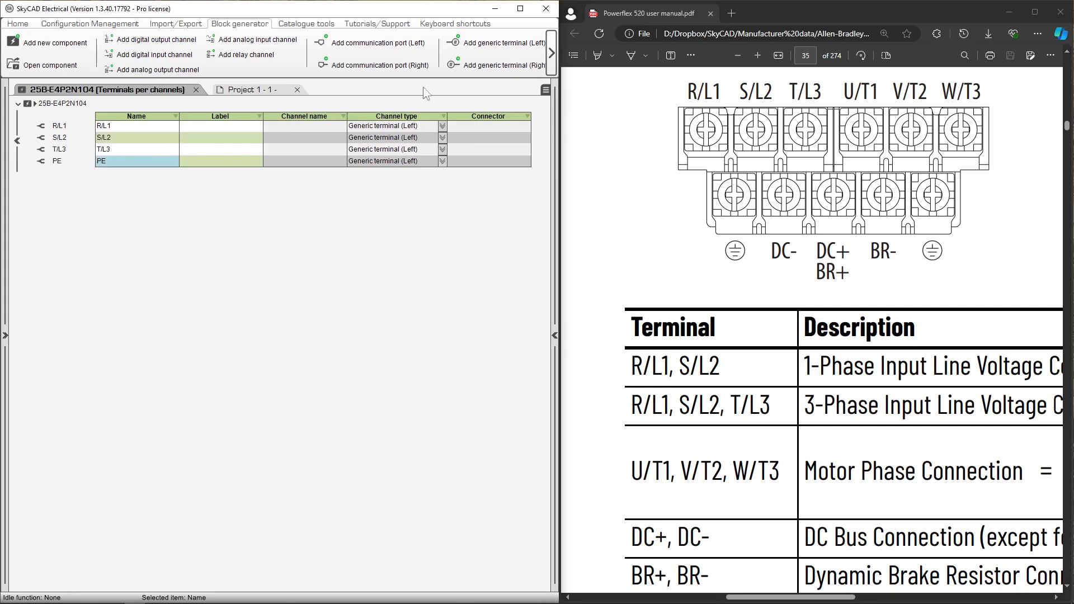
click(495, 65)
click(495, 65)
click(495, 65)
click(496, 65)
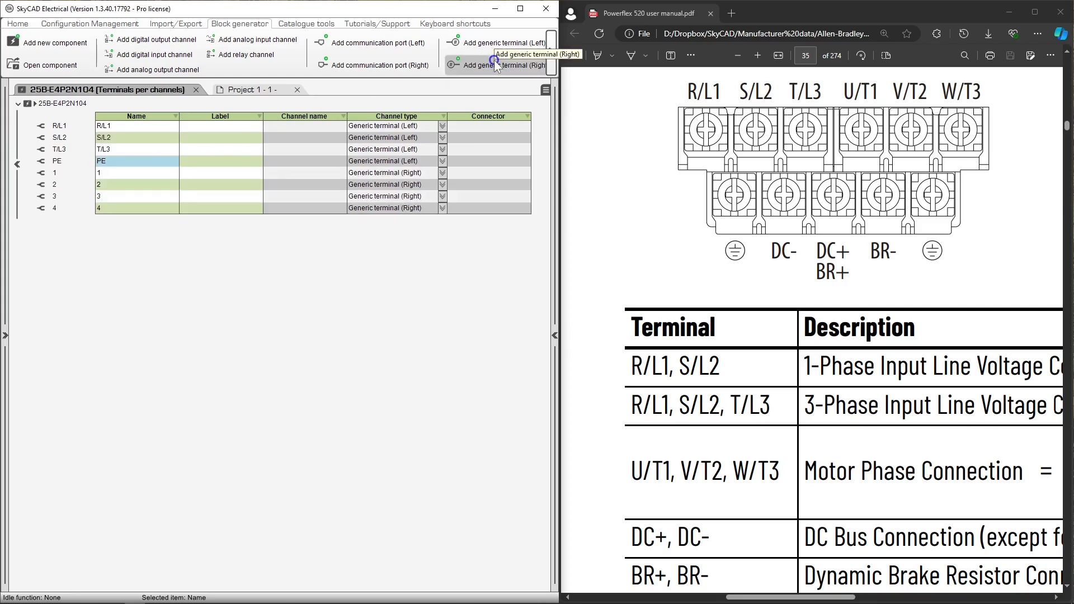
- Name the four new right-side generic terminals U/T1, V/T2, W/T3 and PE
click(156, 173)
text(U/T1)
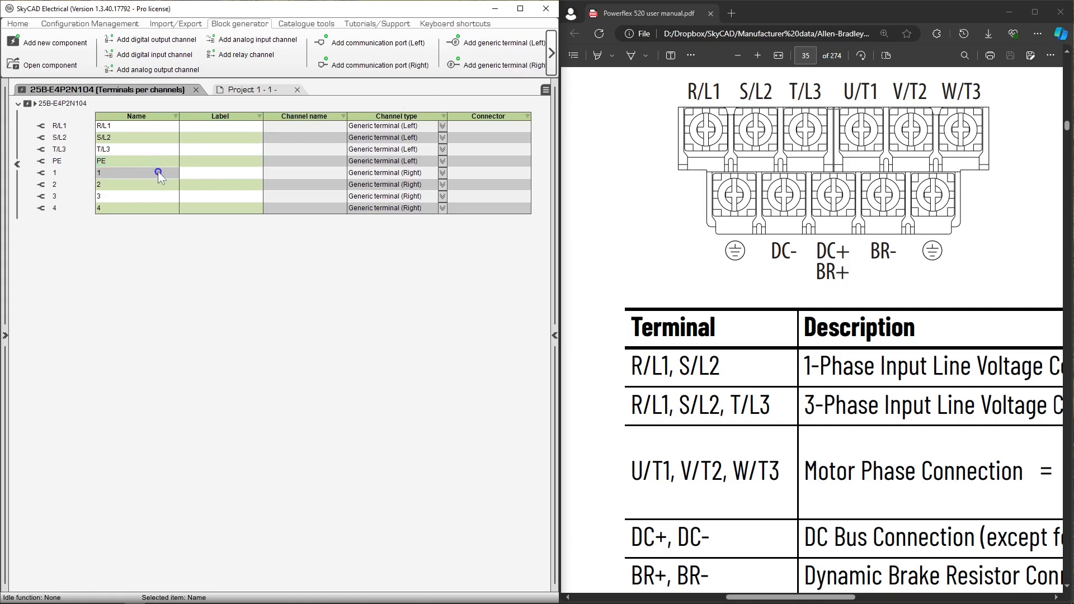
key(Return)
text(V/T2)
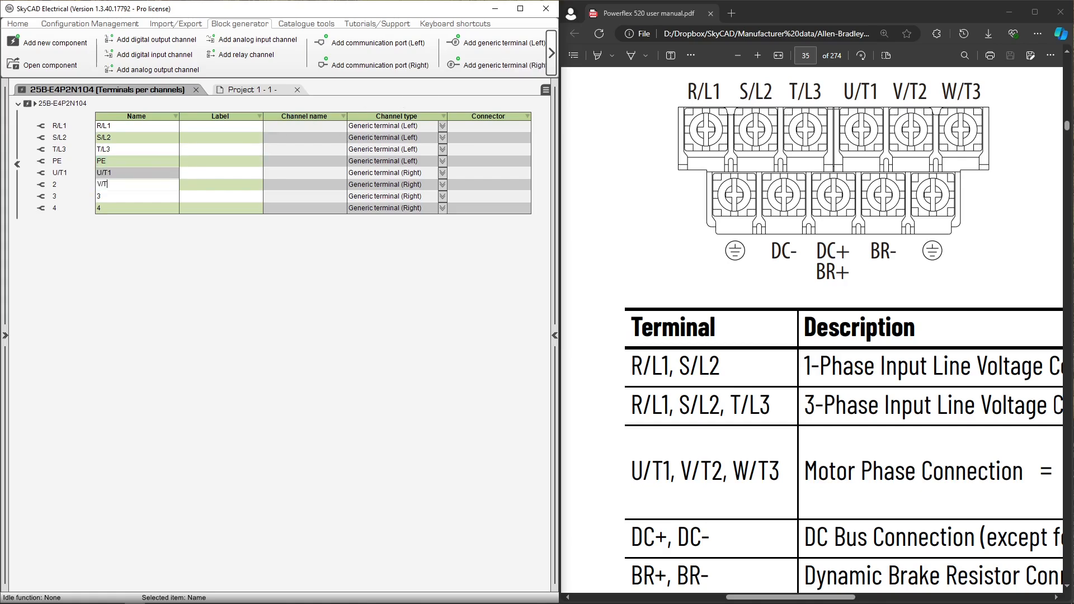
key(Return)
text(W/T3)
key(Return)
text(PE)
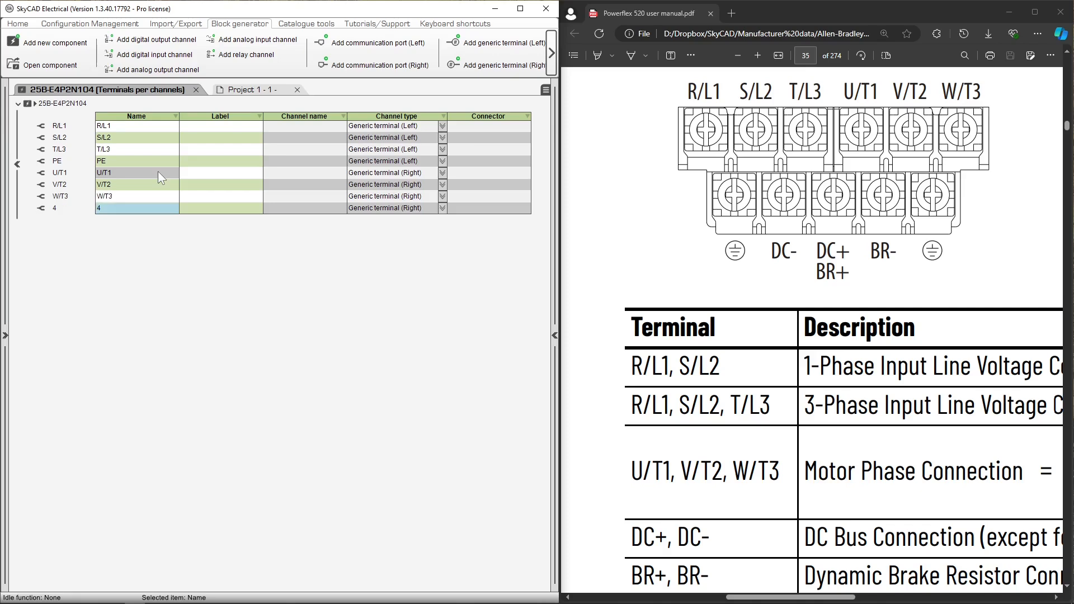
key(Return)
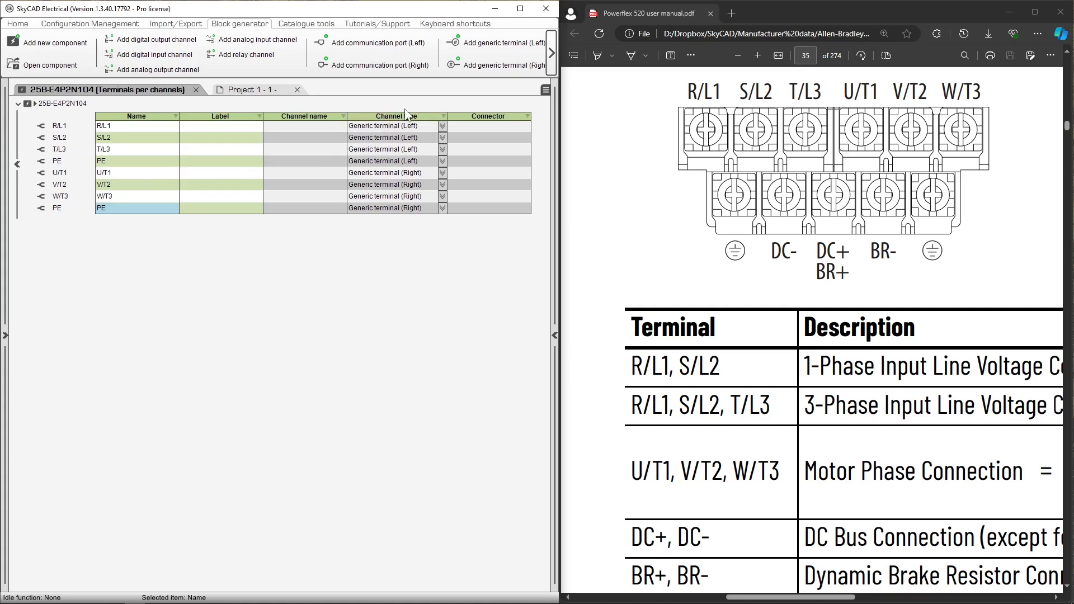
- Add three more right-side generic terminals and name them DC-, DC+/BR+ and BR-
click(454, 72)
click(456, 74)
click(456, 75)
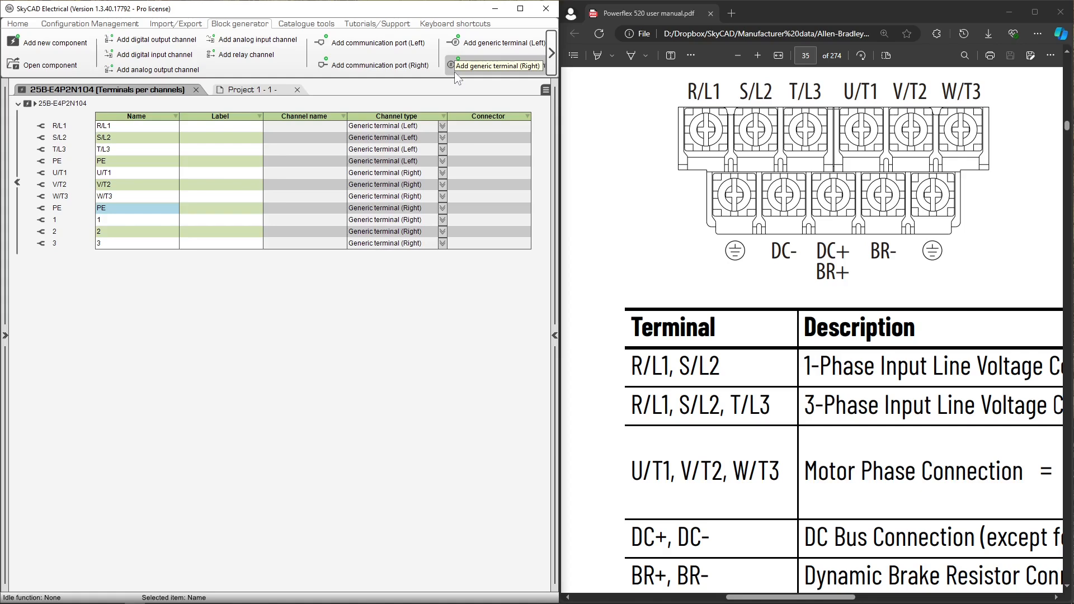
click(171, 220)
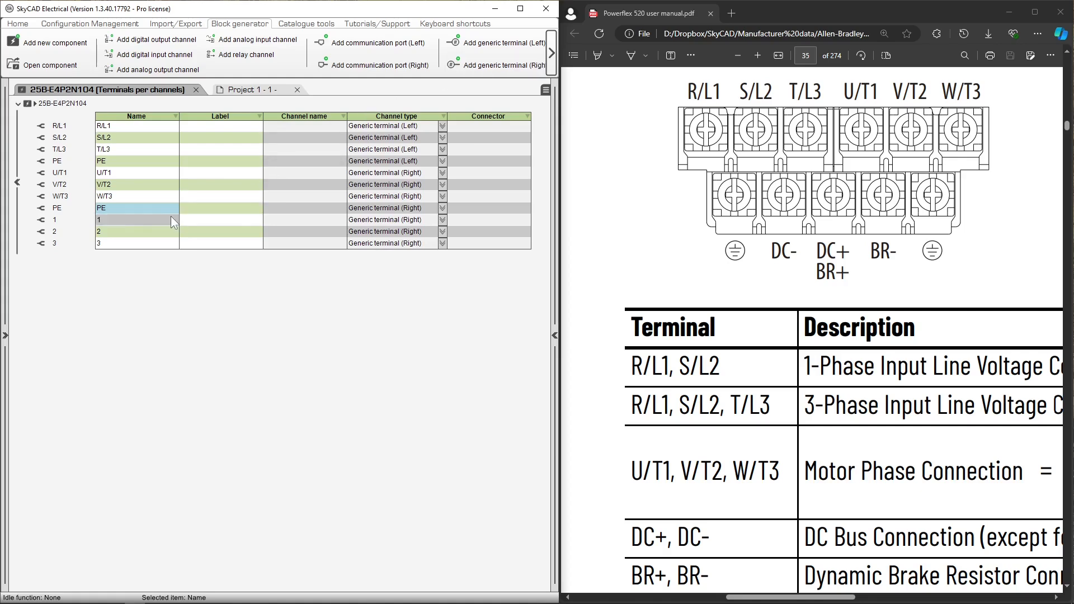
text(DC-)
key(Return)
text(DC+/)
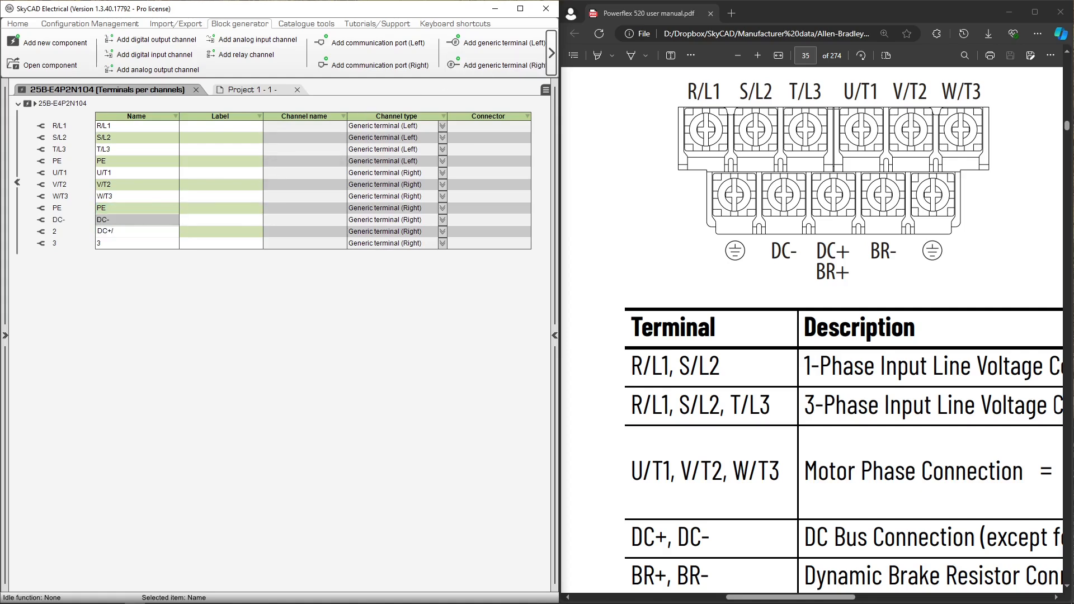
text(BR+)
key(Return)
text(BR-)
key(Return)
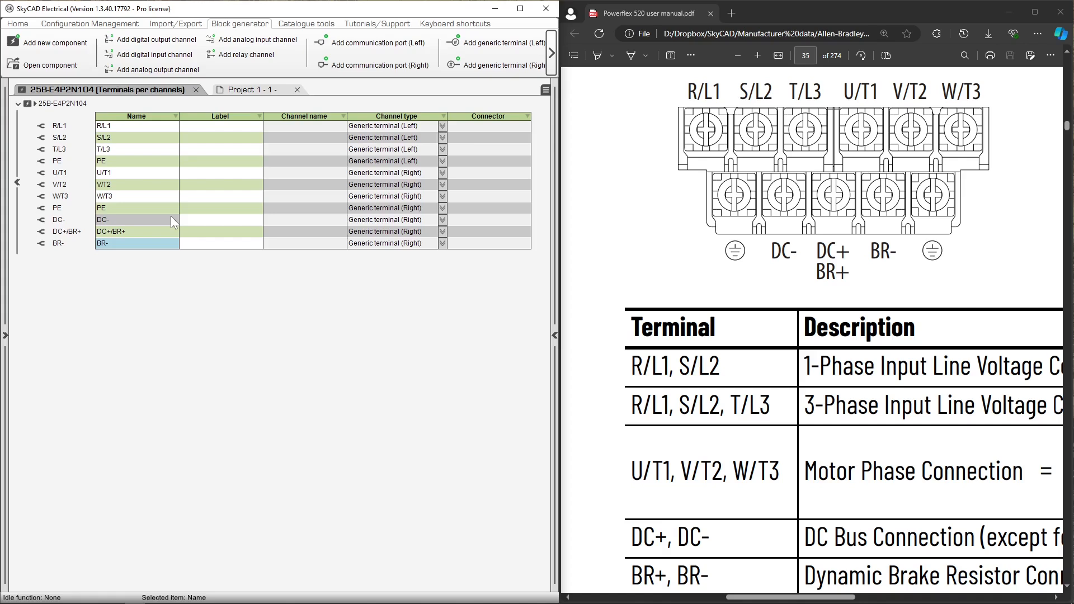
- Switch to the PowerFlex manual PDF and show the whole Control I/O wiring block diagram on page 41
click(805, 55)
text(41)
key(Return)
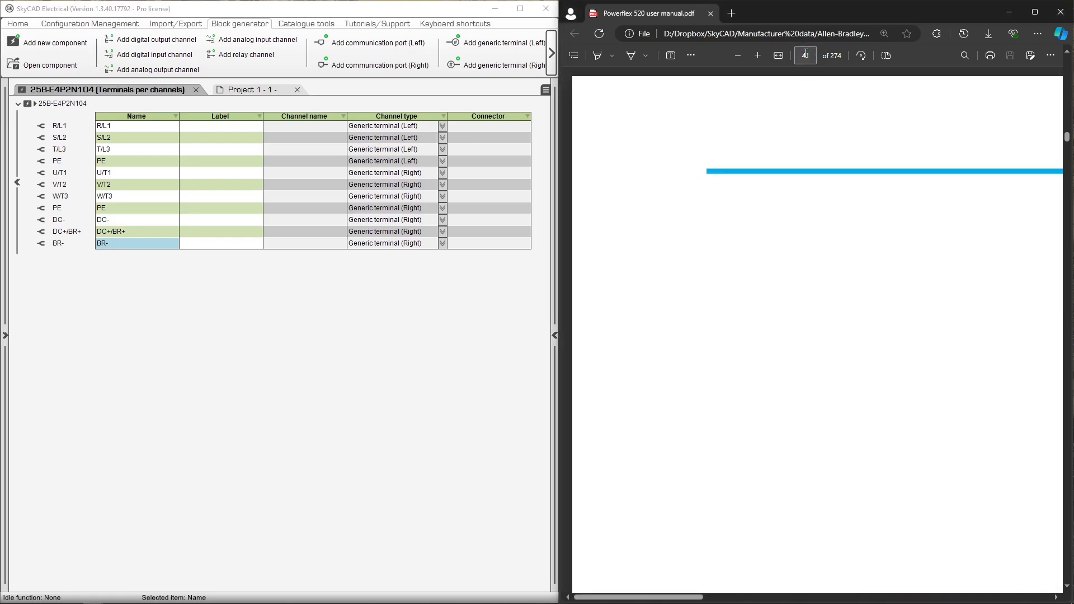
double_click(743, 55)
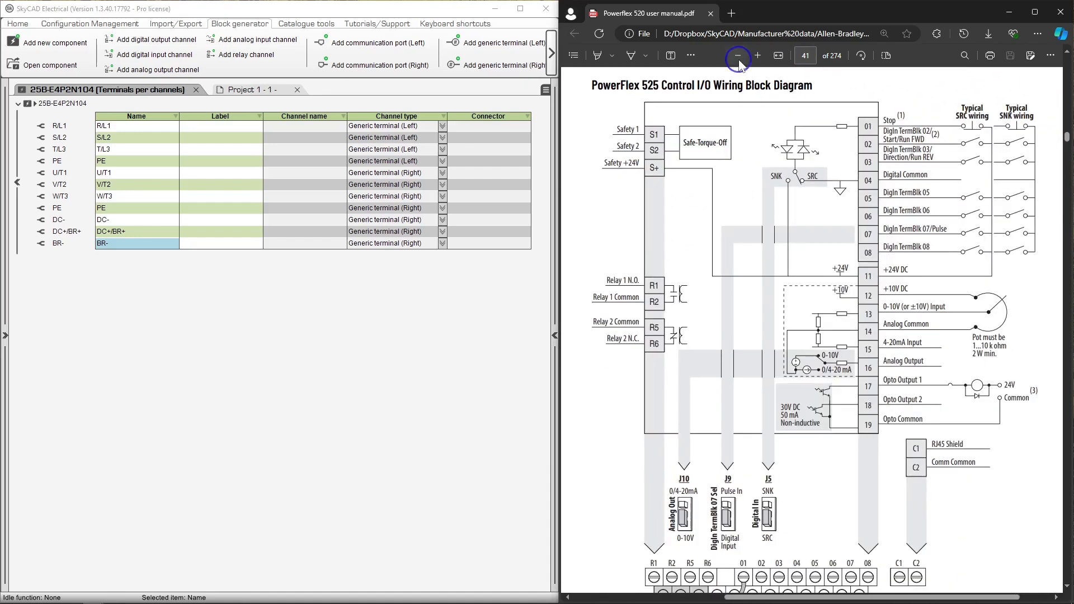
scroll(753, 138, up, 1)
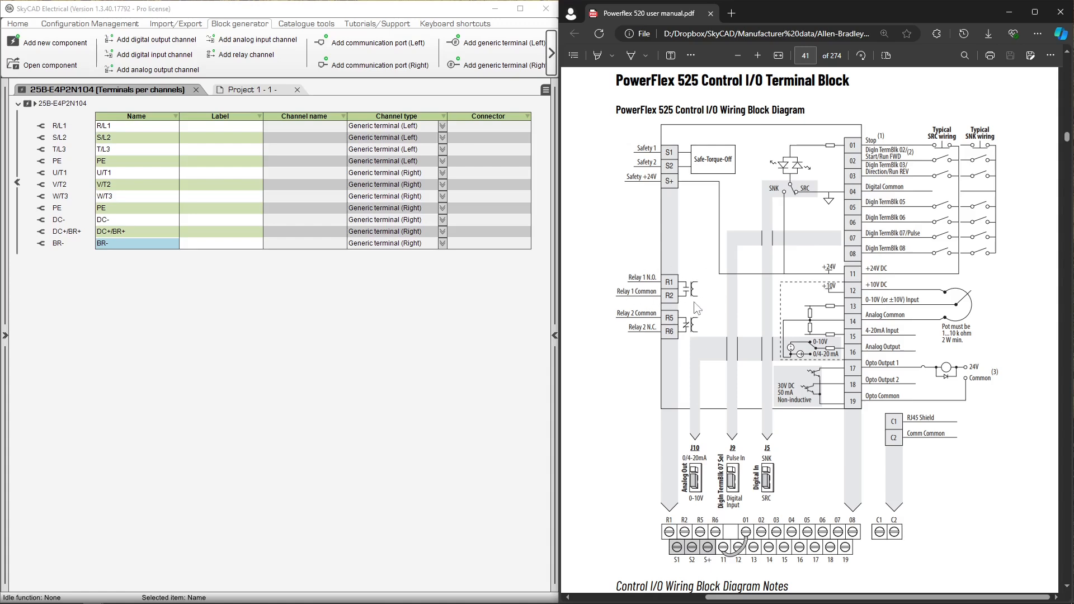
- In SkyCAD Electrical, add a relay channel with 2 terminals and name them R1 and R2
shift+click(280, 56)
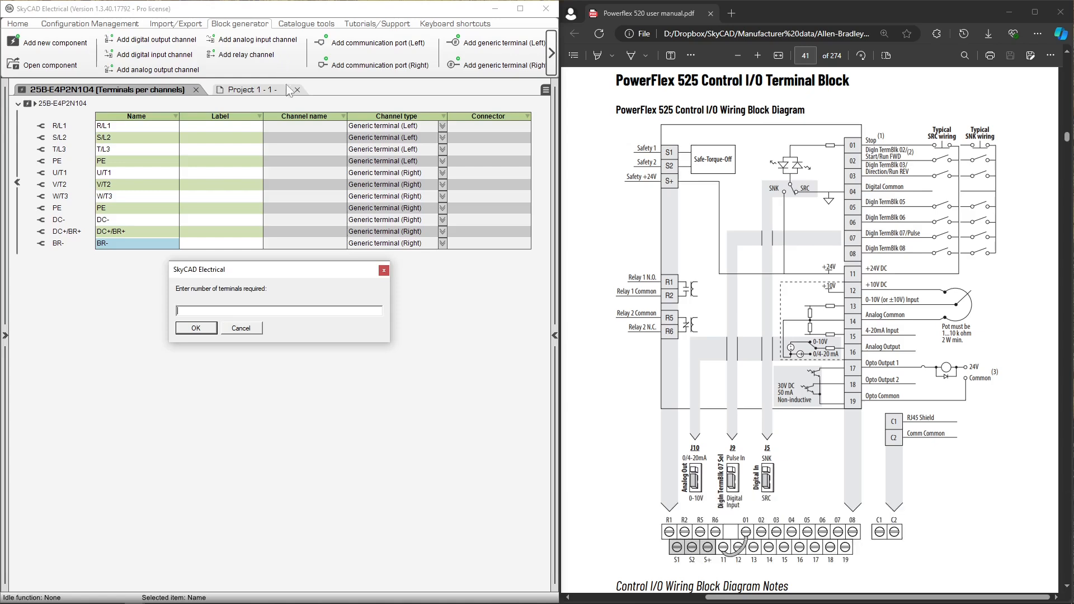
text(2)
click(196, 328)
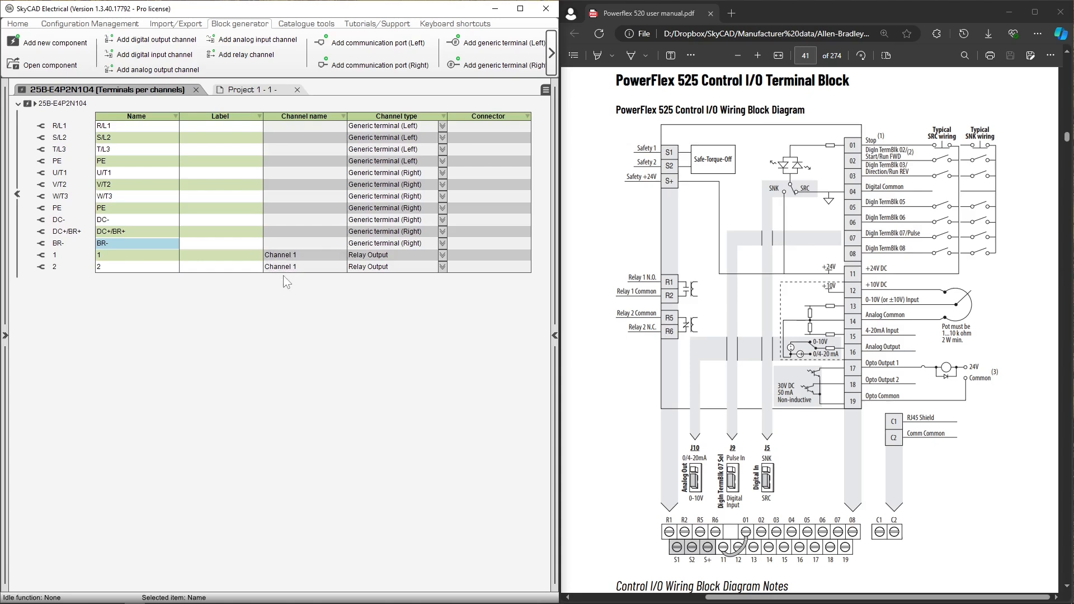
click(168, 254)
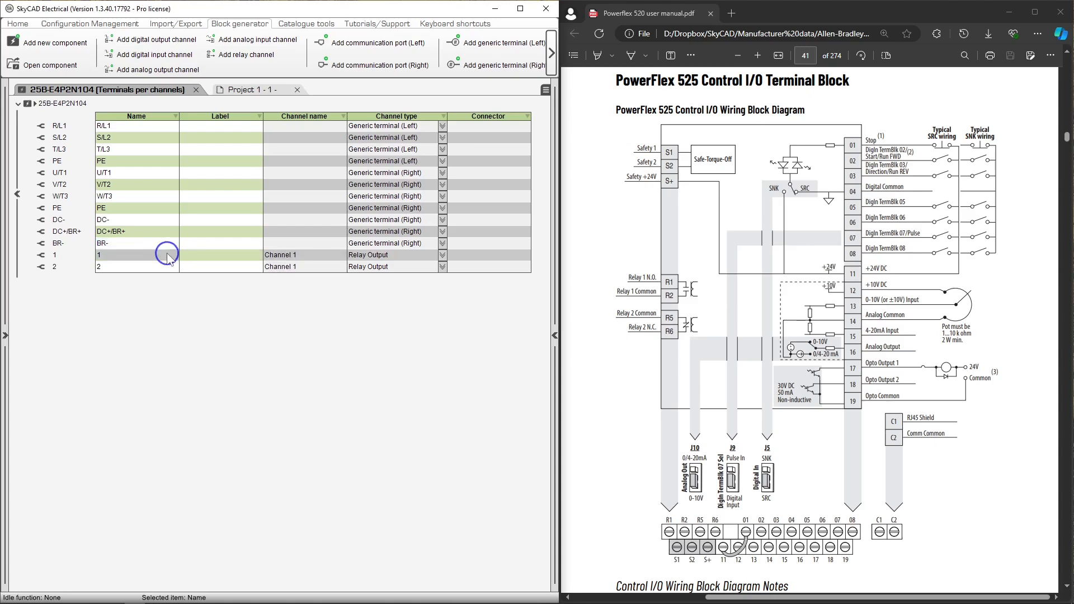
text(R1)
key(Return)
text(R2)
key(Return)
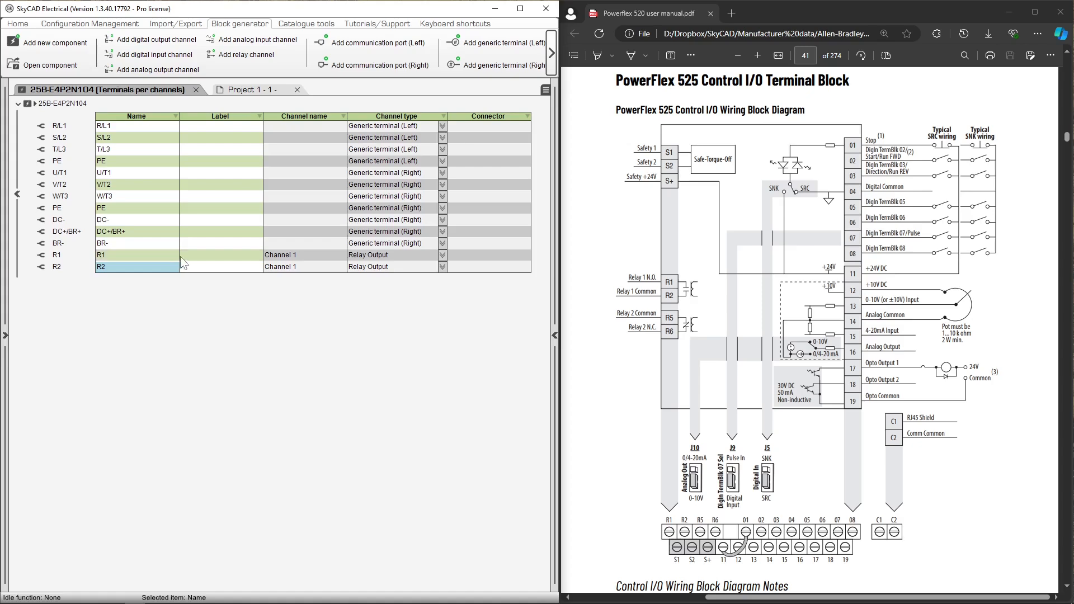
- Label relay terminal R1 as R1NO and terminal R2 as R1C
click(186, 256)
text(R1NO)
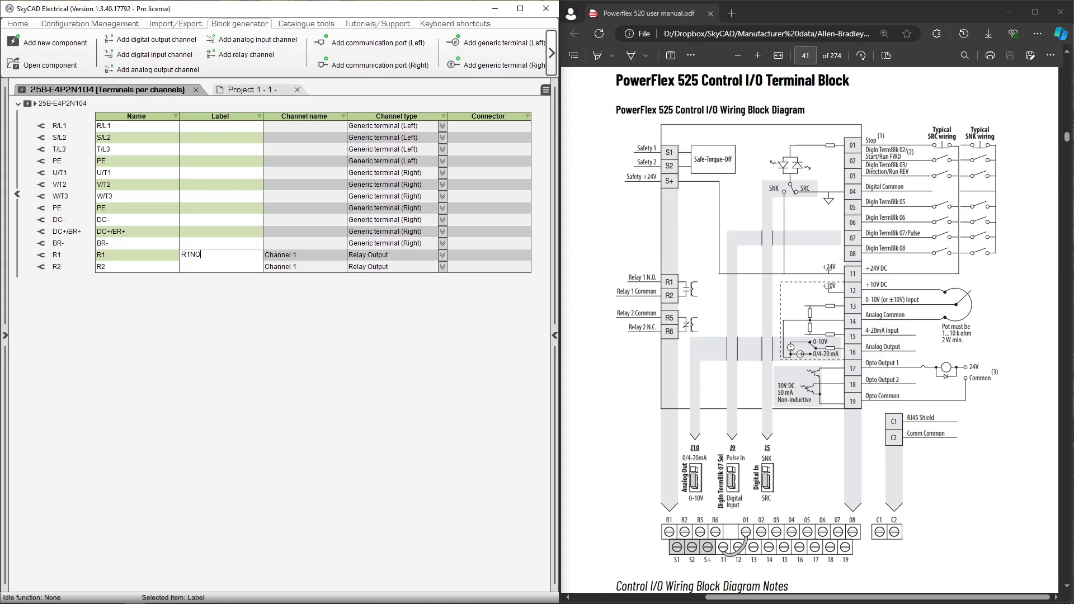
key(Return)
text(R1C)
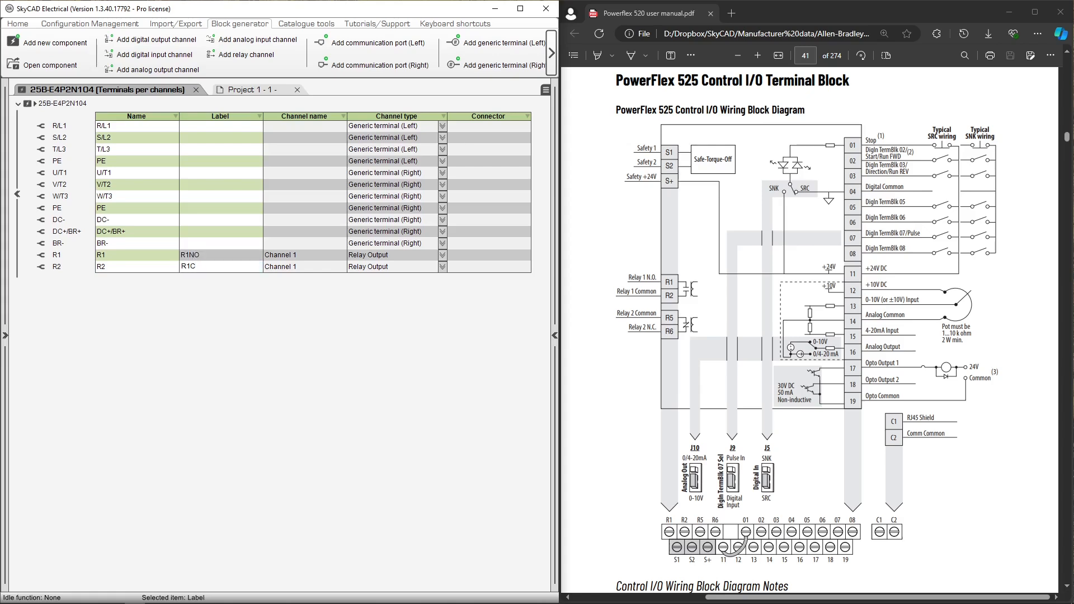
key(Return)
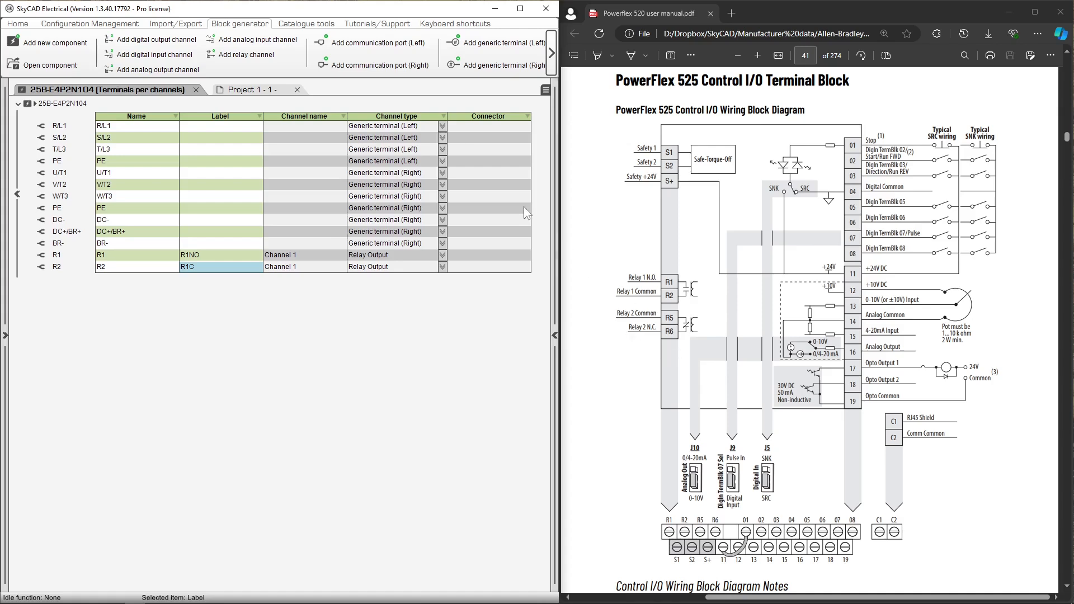
- Add a second relay channel with 2 terminals and name them R5 and R6
shift+click(281, 58)
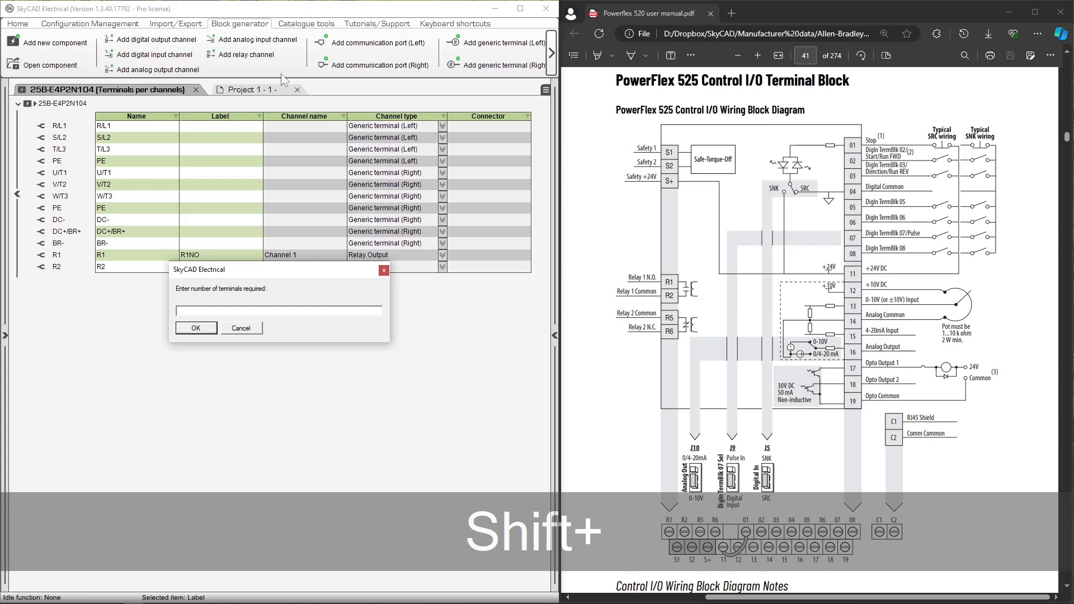
text(2)
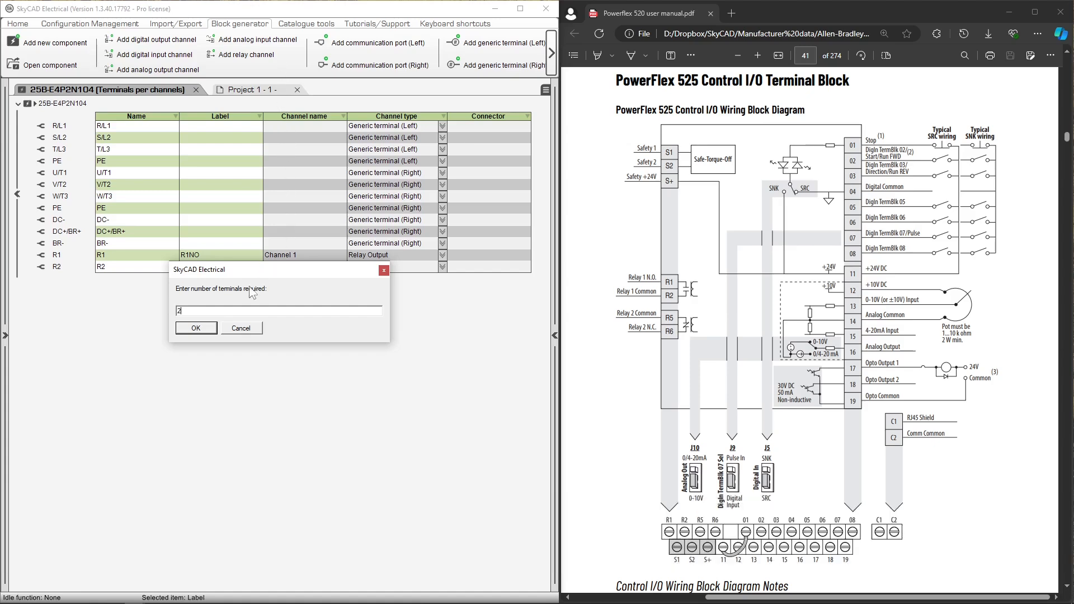
click(202, 328)
click(163, 283)
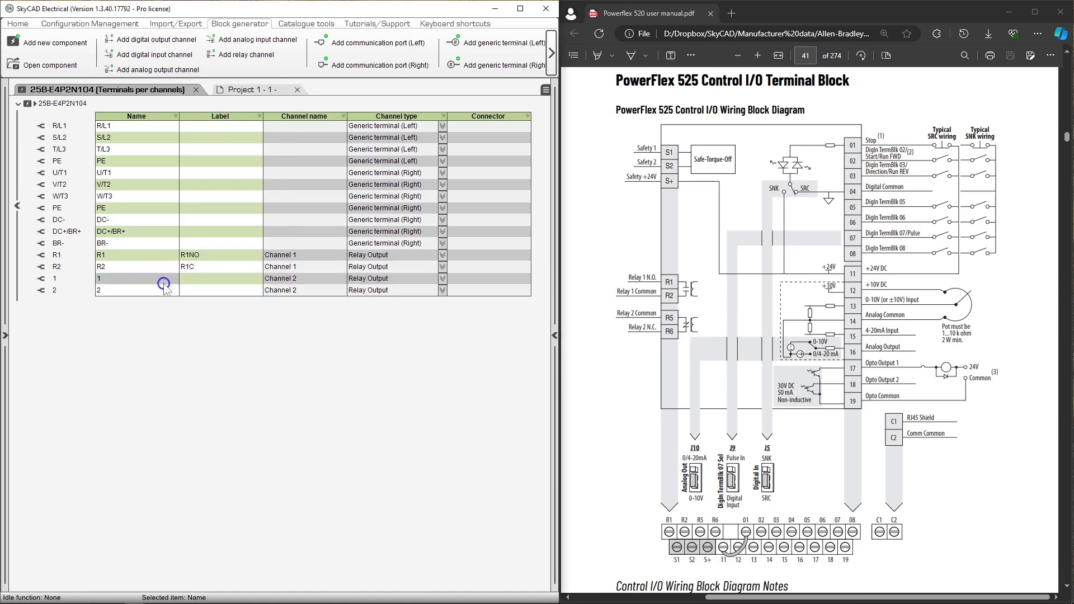
text(R5)
key(Return)
text(R6)
key(Return)
- Label relay terminal R5 as R2C and terminal R6 as R2NC
click(202, 279)
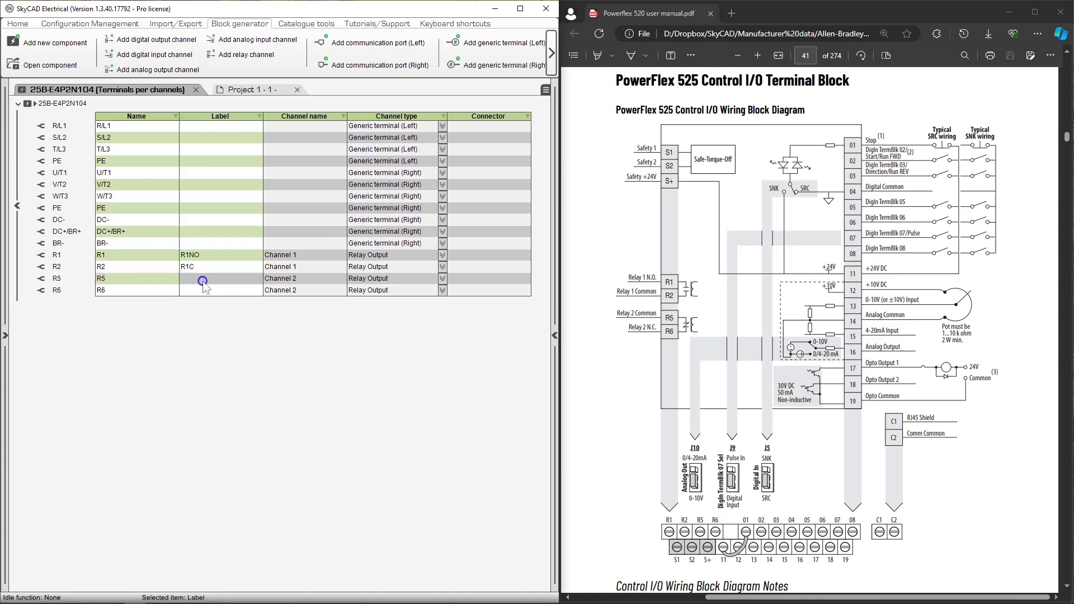
text(R2C)
key(Return)
text(R2NC)
key(Return)
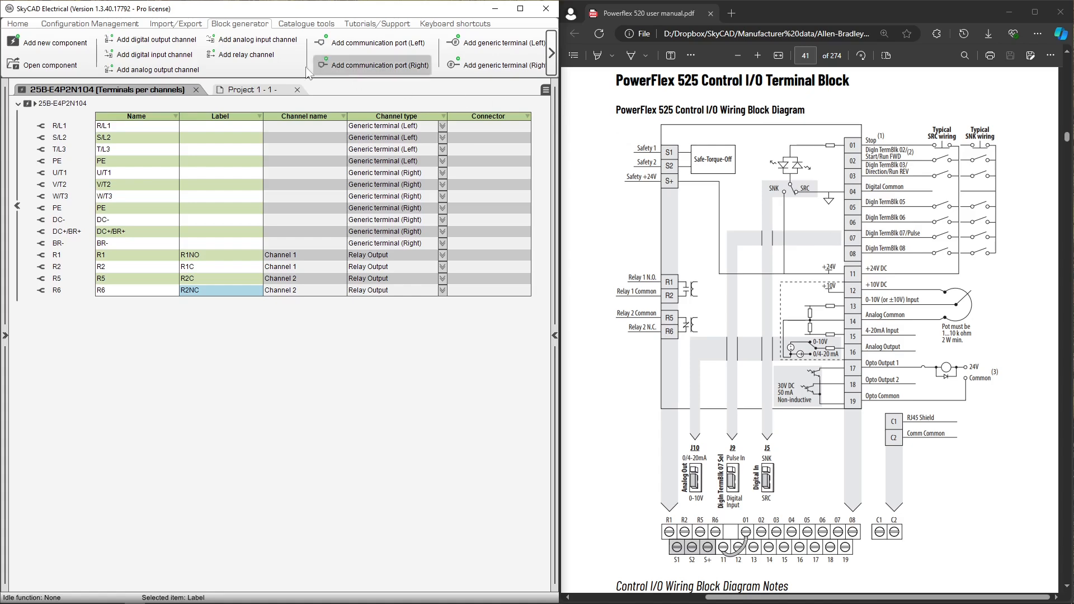
- Add three digital input channels and name their terminals 01, 02 and 03
click(188, 57)
click(187, 57)
click(187, 58)
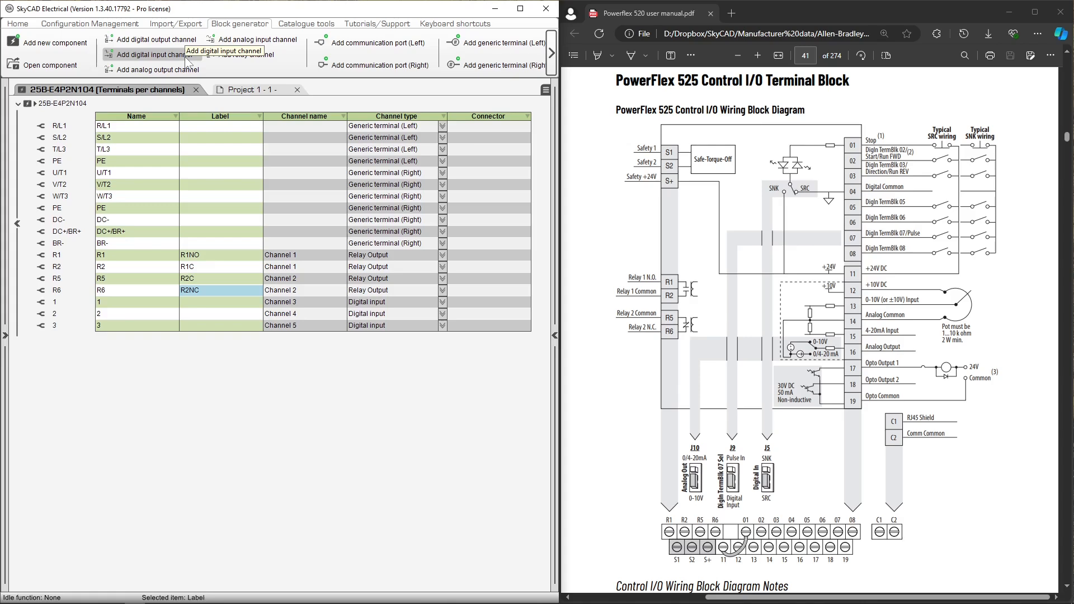
click(139, 300)
text(01)
key(Return)
text(02)
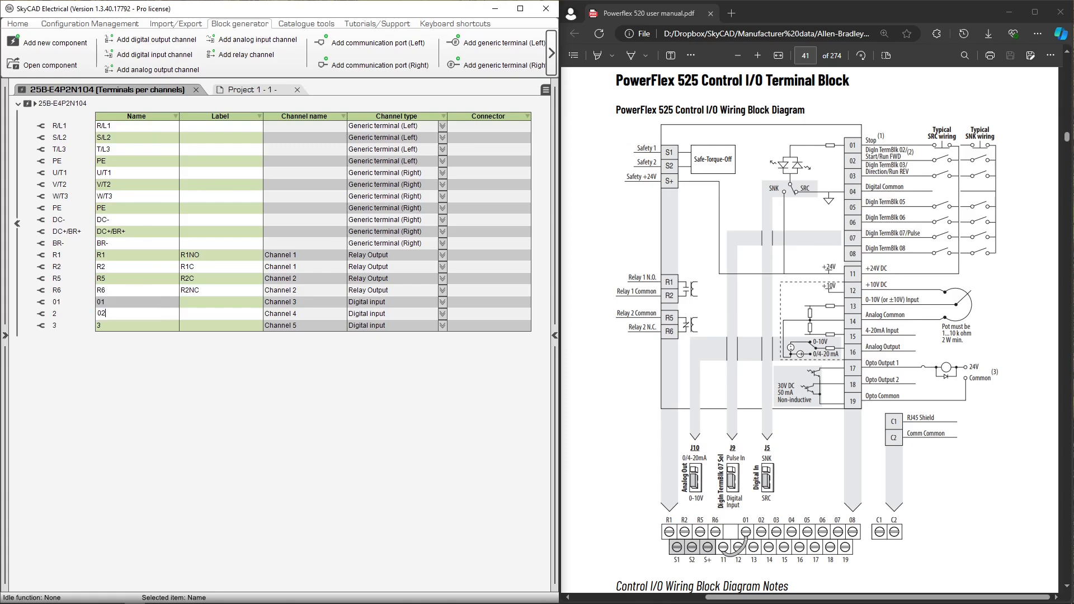
key(Return)
text(03)
key(Return)
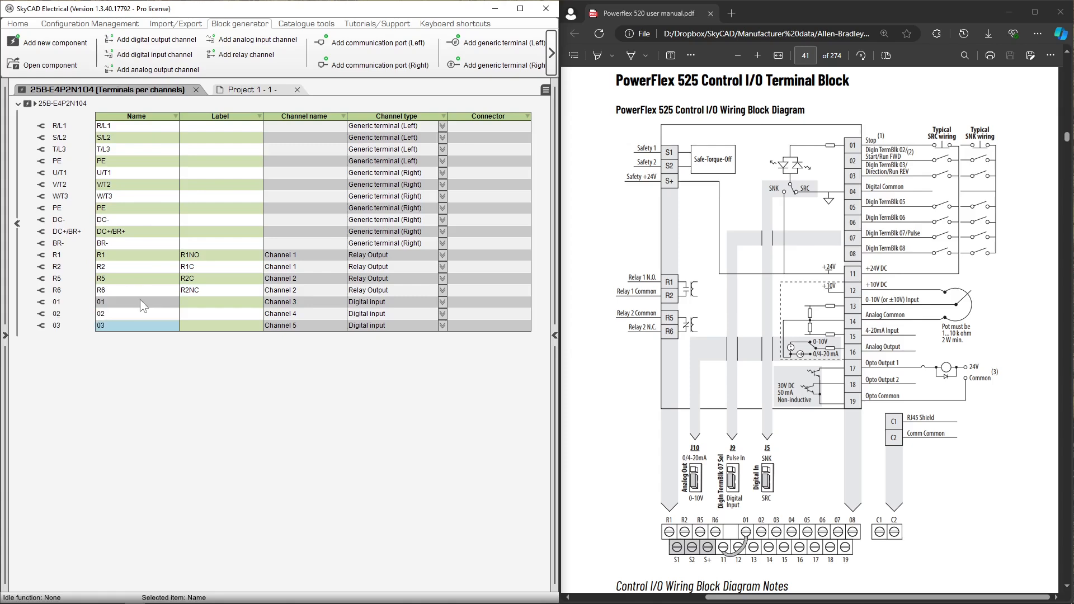
- Label digital input 01 as STOP and digital input 02 as START
click(189, 303)
text(STOP)
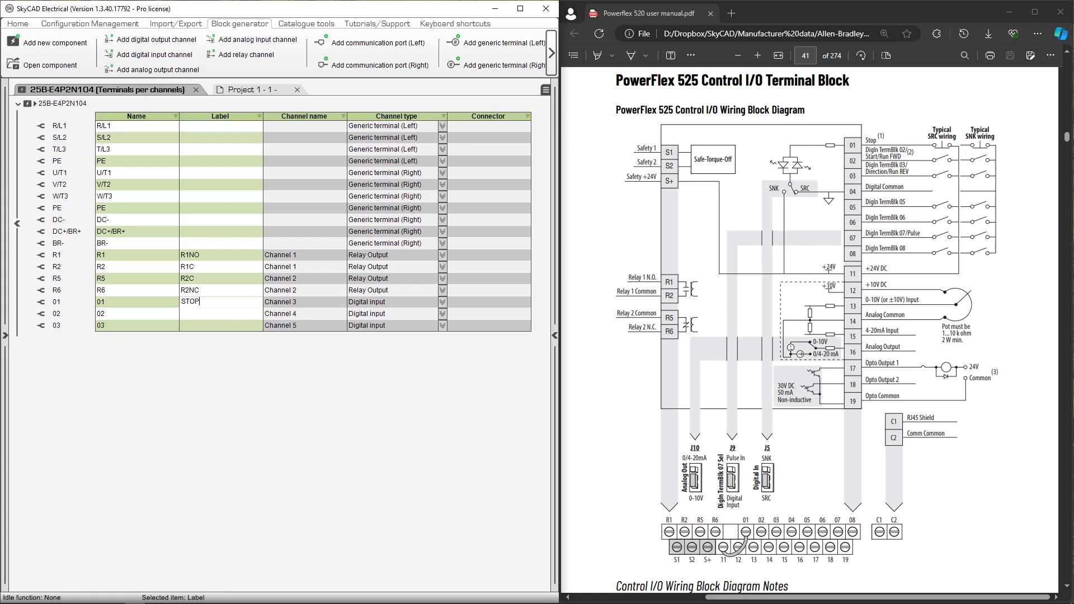
key(Return)
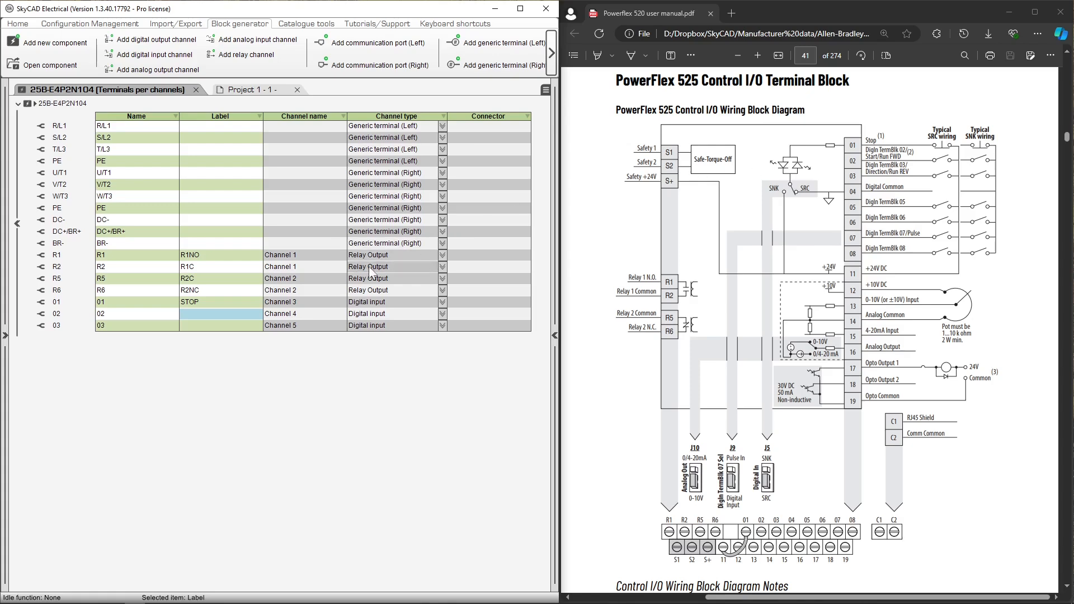
click(249, 314)
text(START)
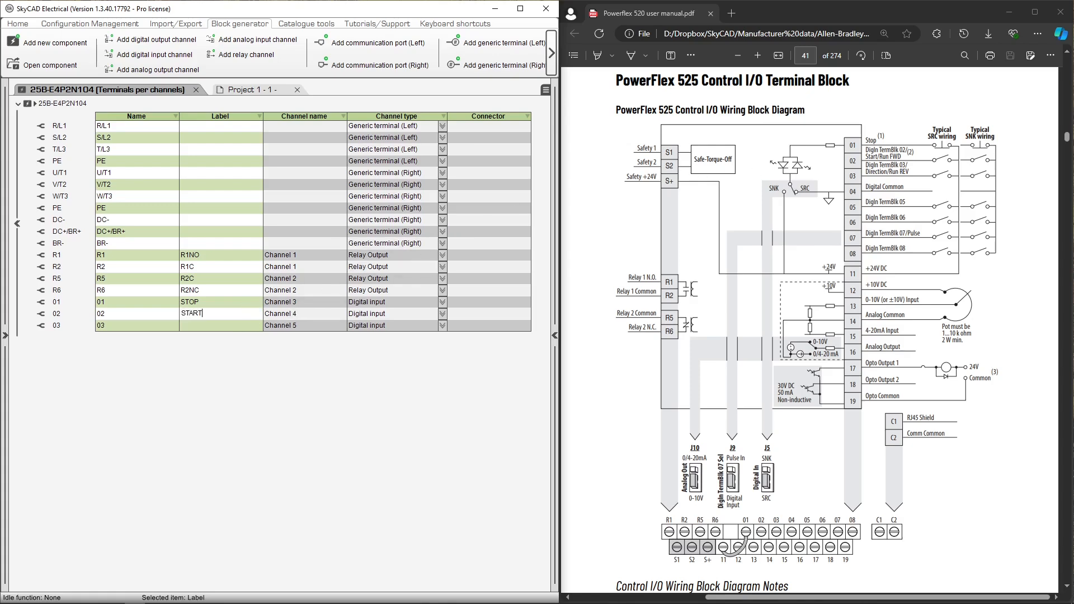
key(Return)
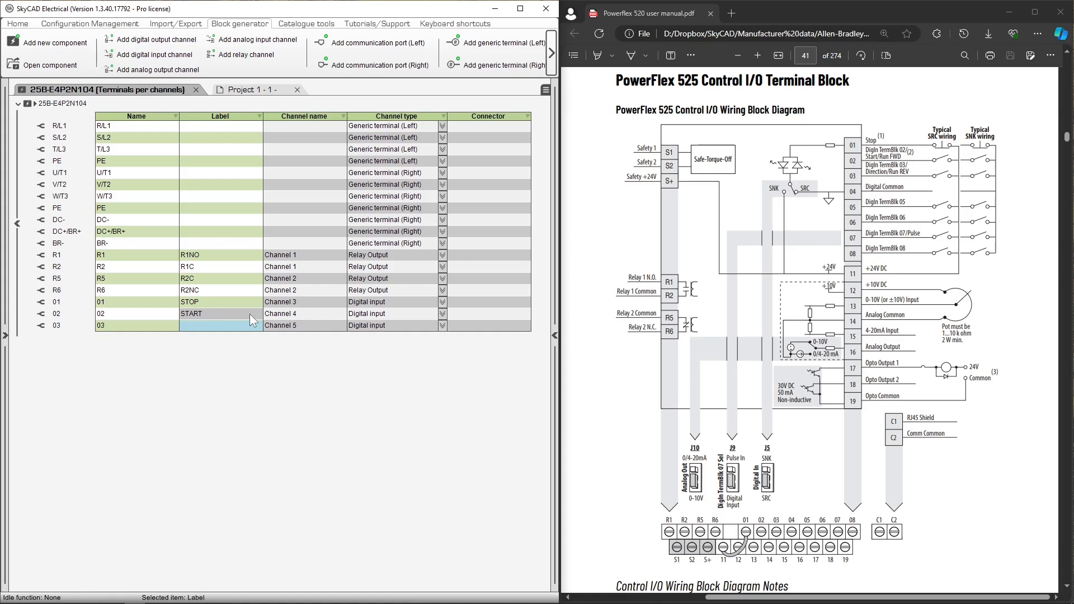
- In the Project 1 drawing, change the label of terminal 02 on the second DRV1 block to FWD
click(261, 90)
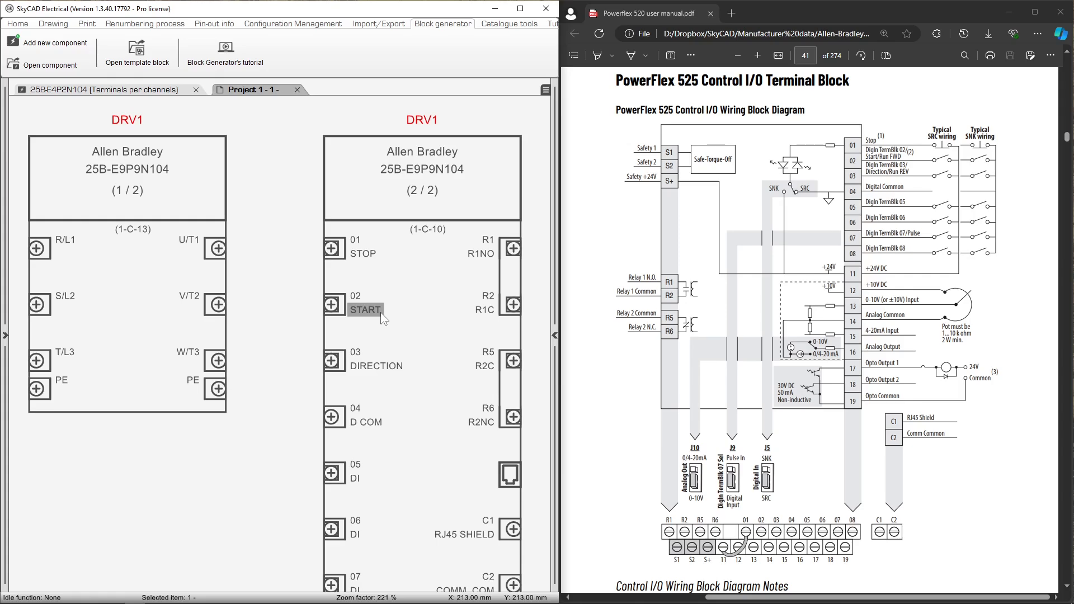
double_click(380, 312)
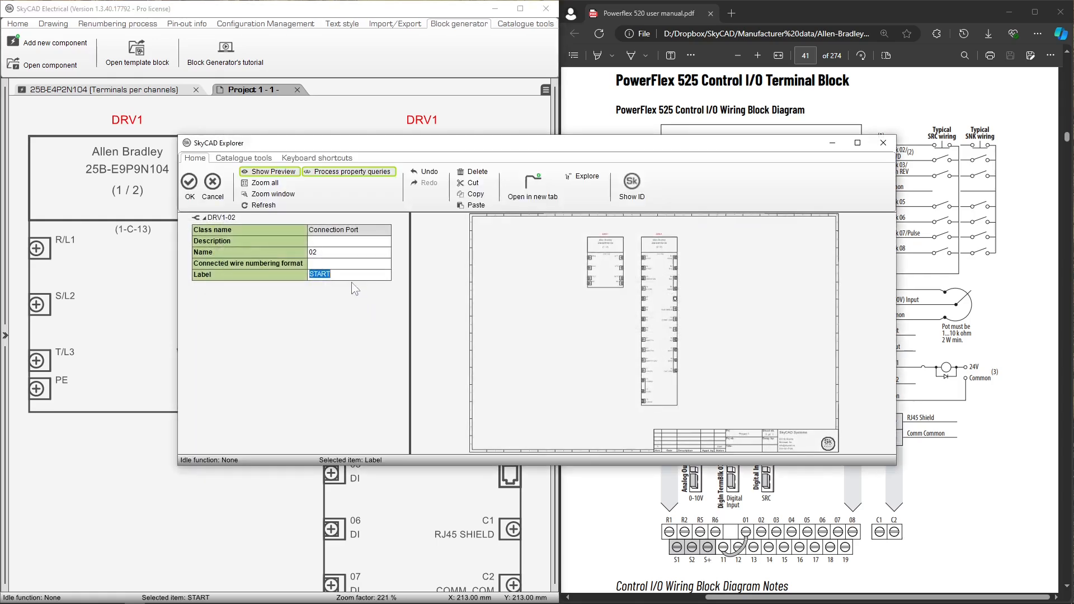
text(FWD)
key(Return)
scroll(647, 270, up, 3)
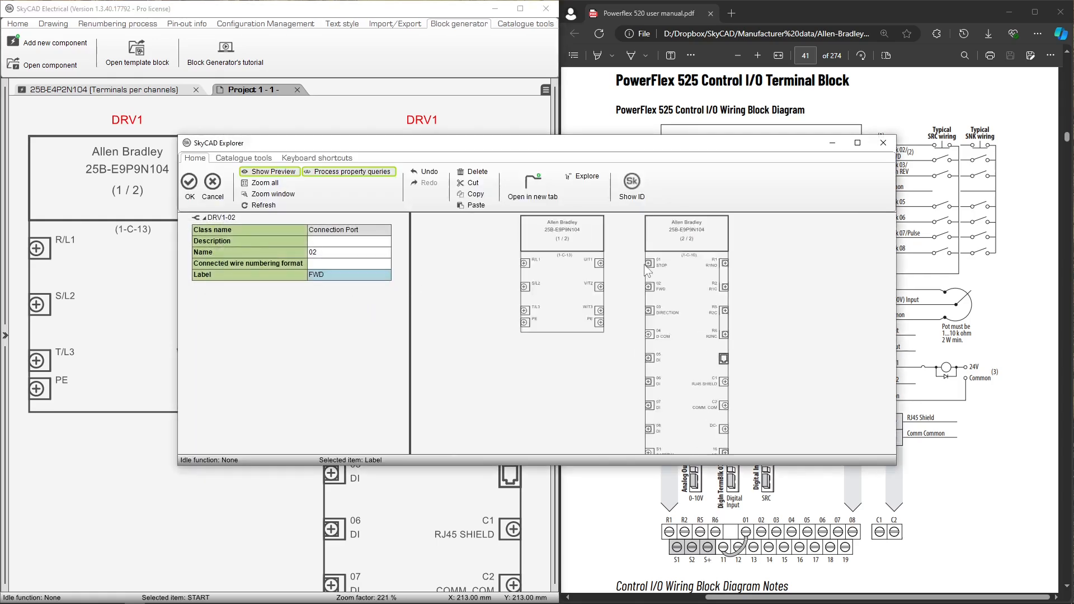
scroll(668, 299, up, 4)
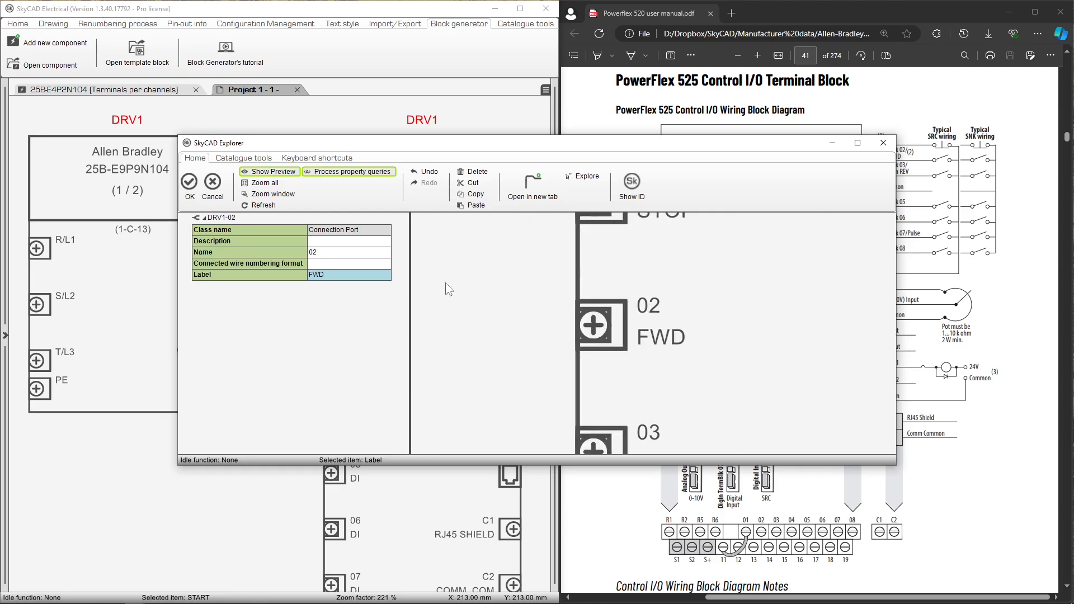
- Clear the label of terminal 02 and apply the change to the DRV1 block in the drawing
click(348, 275)
key(BackSpace)
key(Return)
click(201, 196)
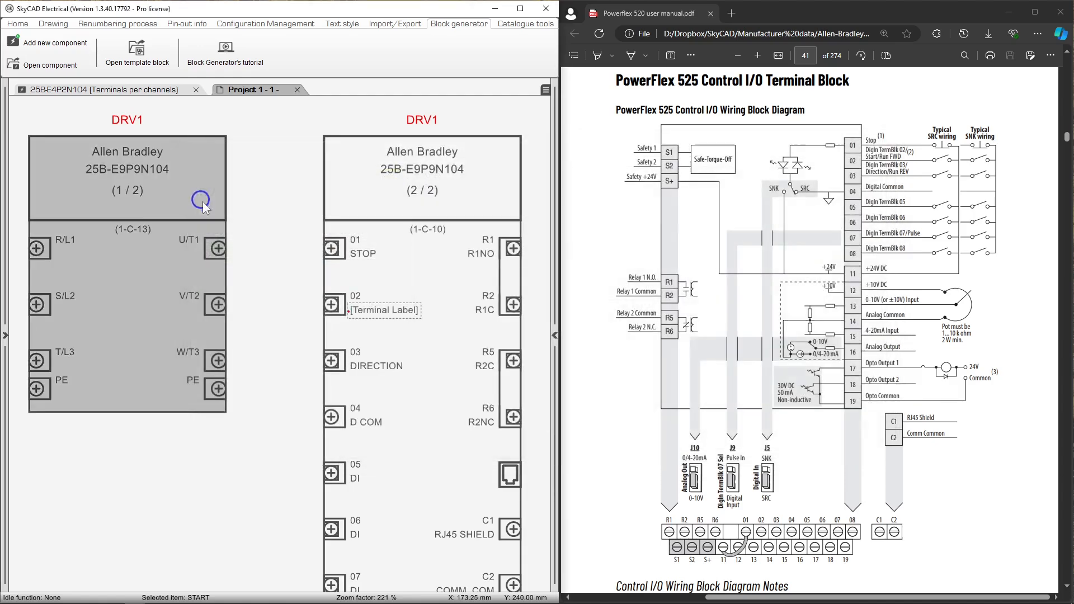
click(301, 293)
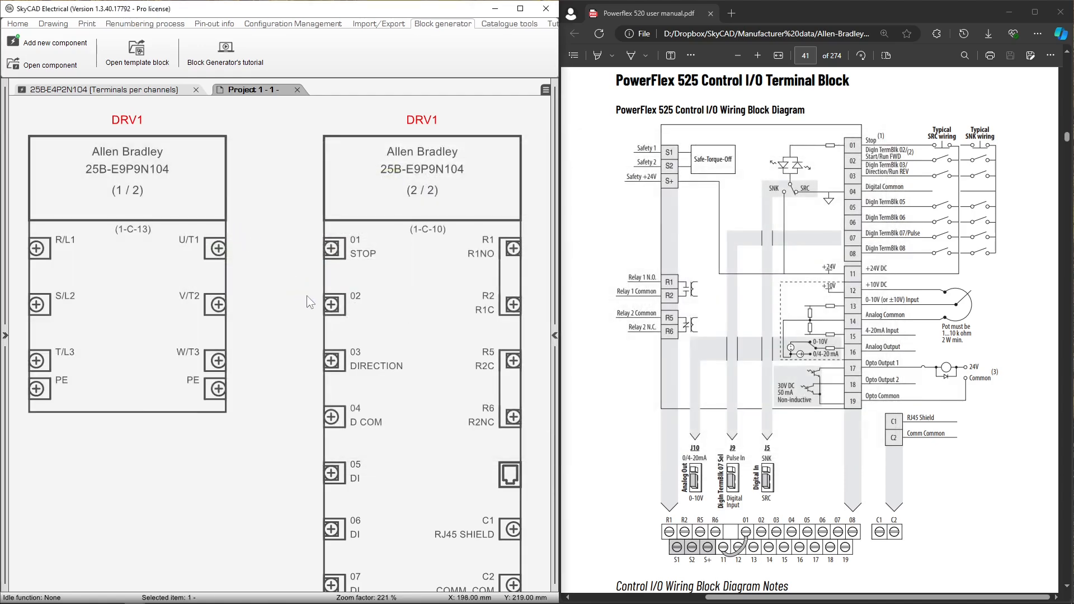
- Set the label of DRV1 terminal 02 in the drawing to START and apply it
double_click(358, 298)
click(346, 277)
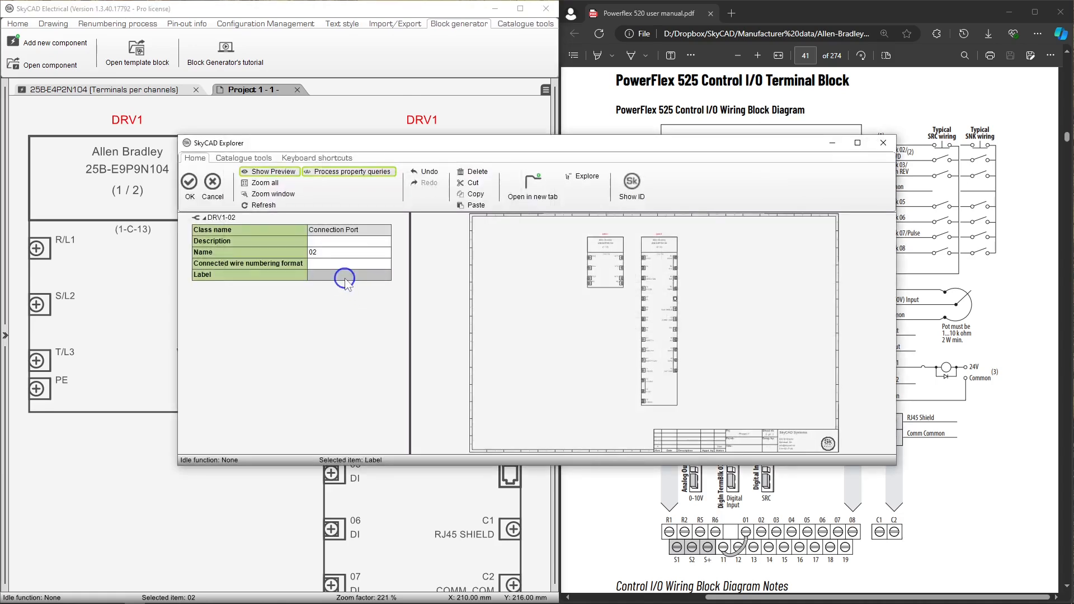
text(START)
key(Return)
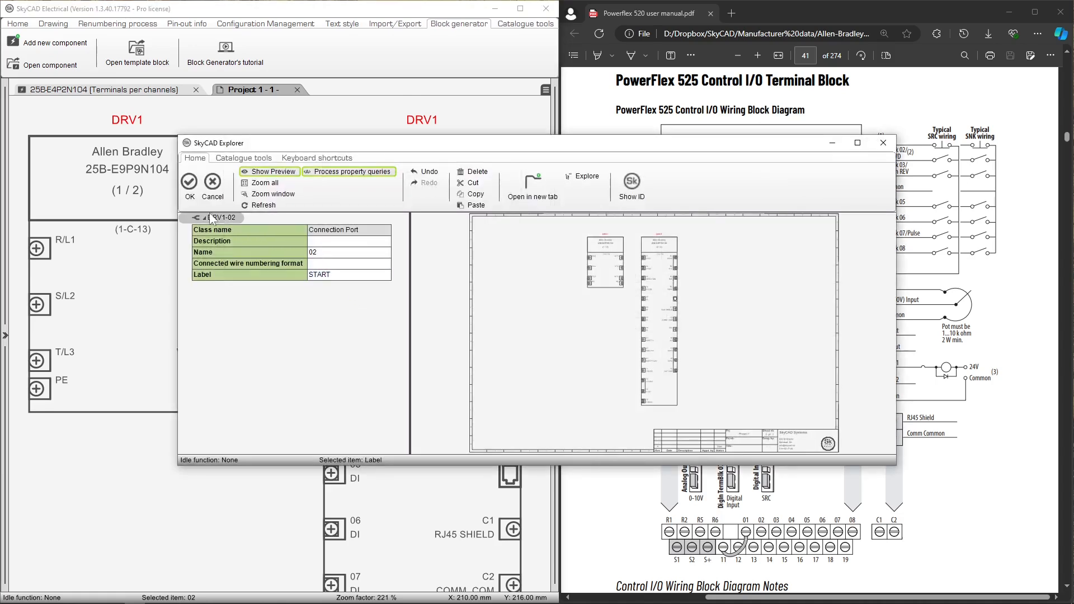
click(190, 189)
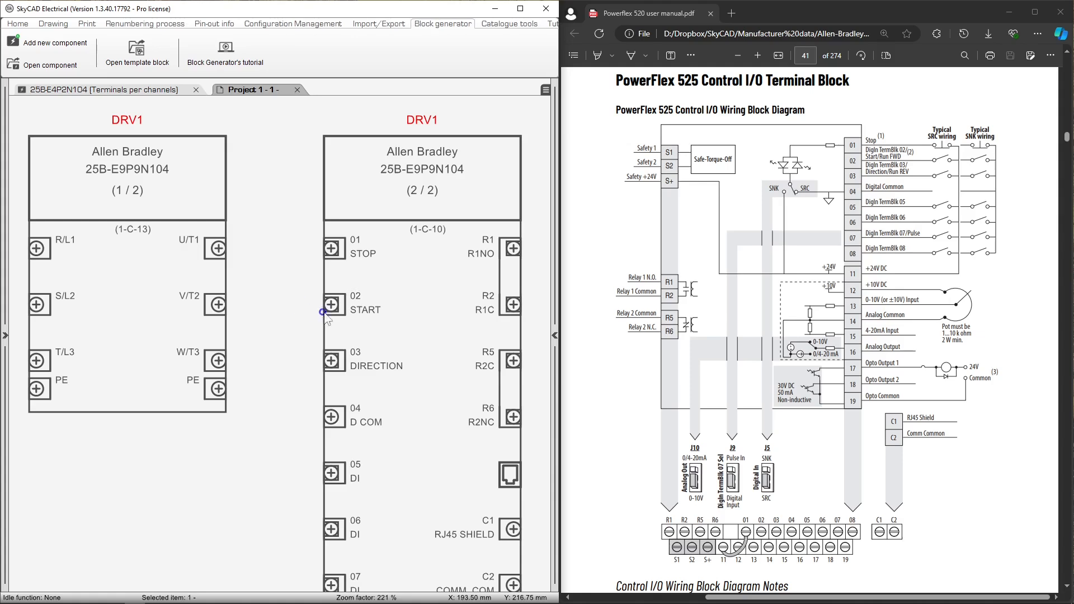
click(358, 312)
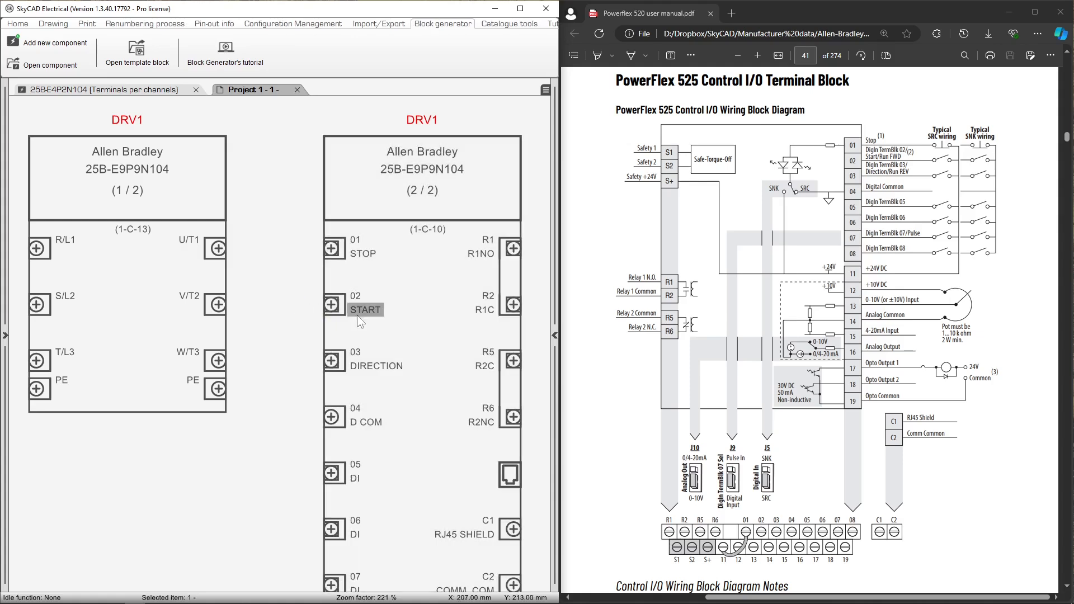
- Return to the 25B-E4P2N104 terminal table and label digital input 03 as DIRECTION
click(161, 92)
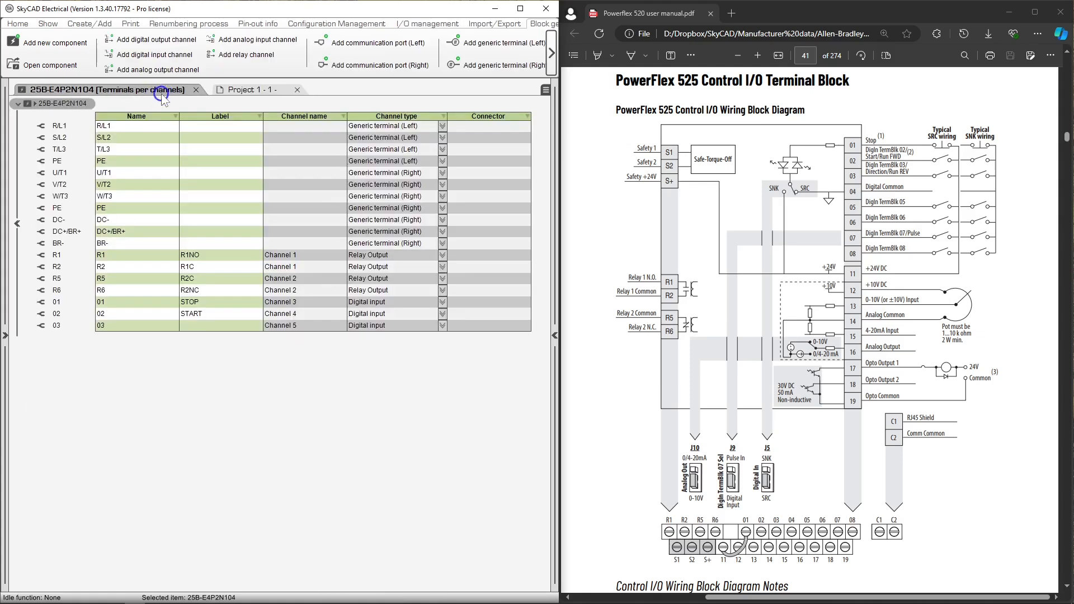
click(210, 324)
text(DIRECTI)
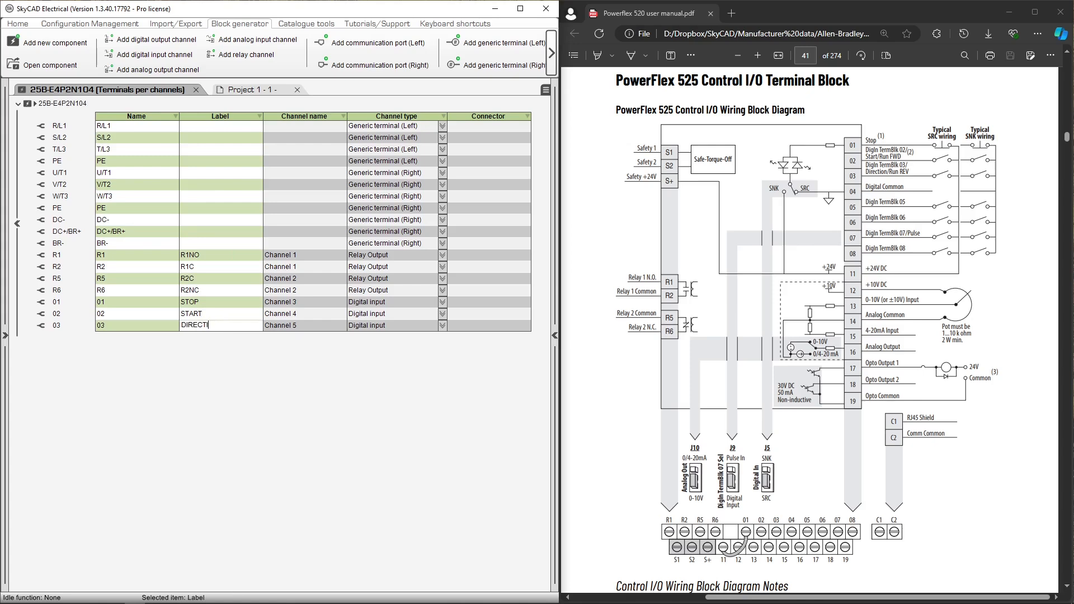
text(ON)
key(Return)
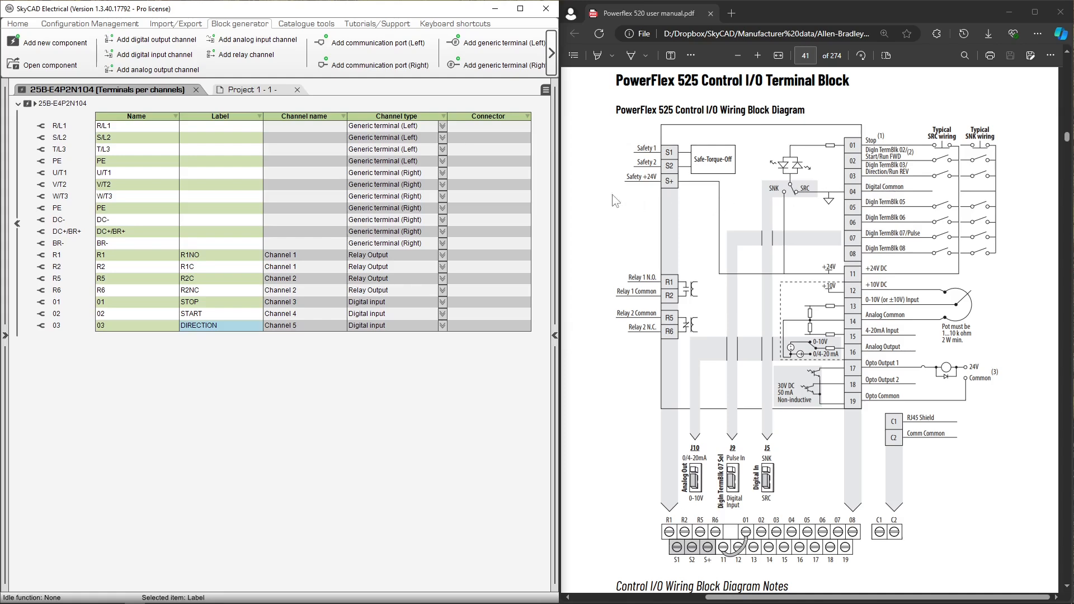
- Add a left-side generic terminal, name it 04 and label it D COM
click(471, 48)
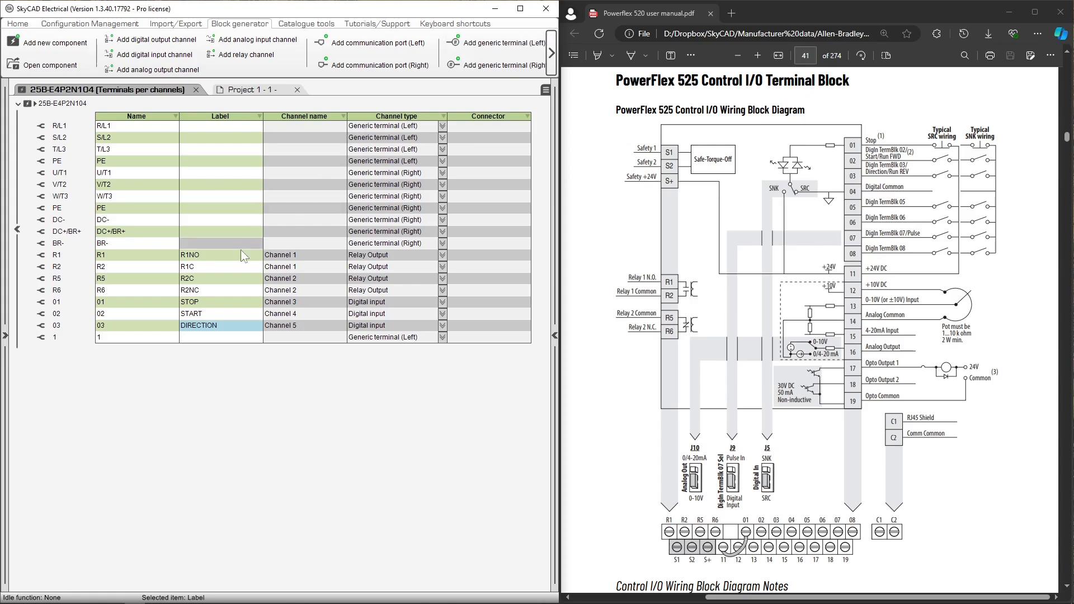
click(163, 337)
text(04)
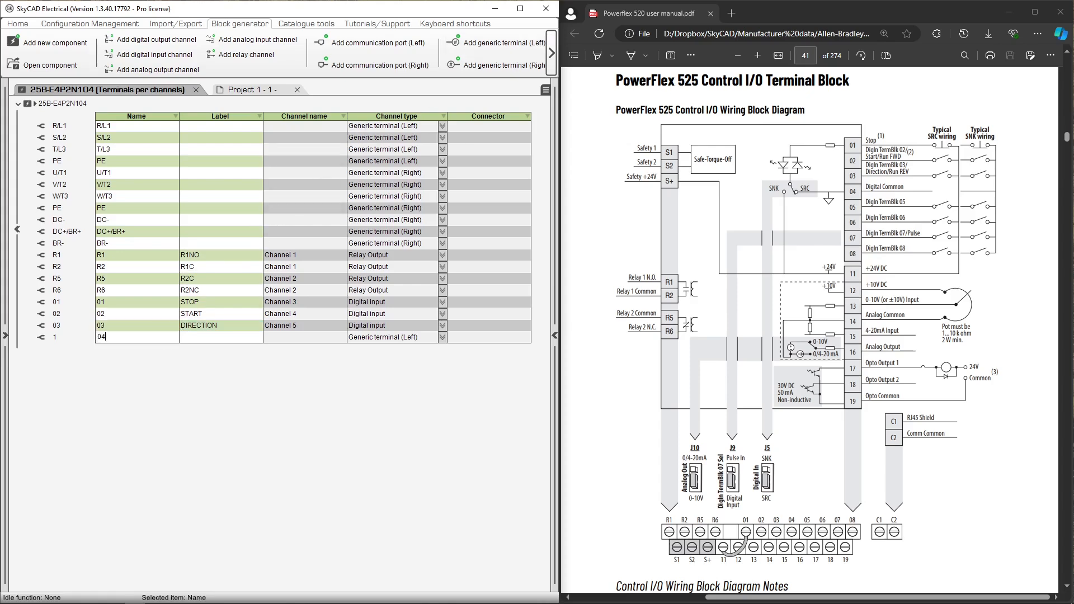
key(Return)
click(189, 338)
text(D COM)
key(Return)
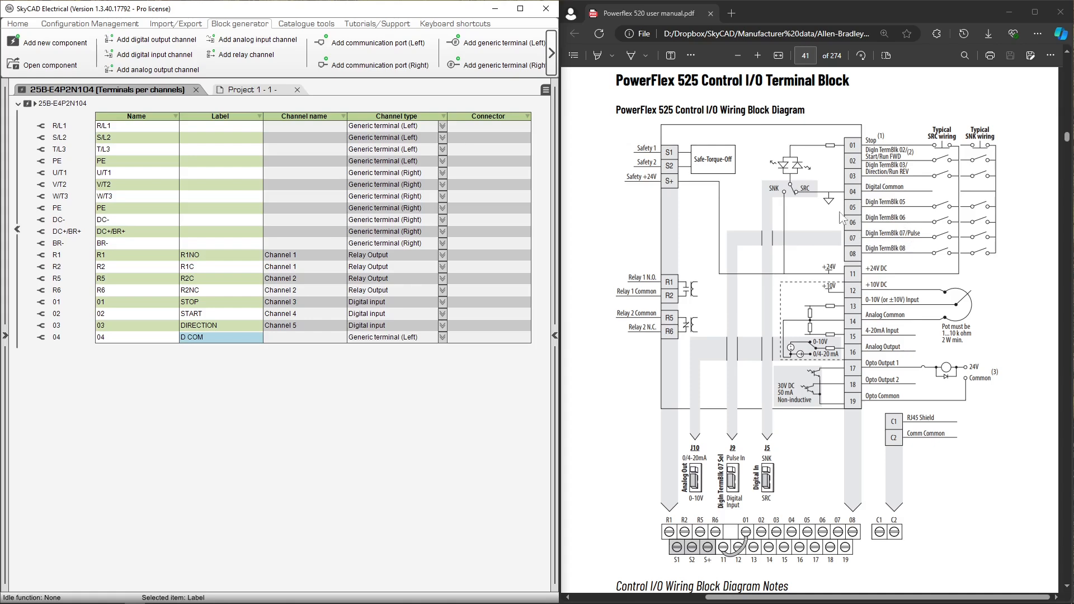
- Add four digital input channels and name their terminals 05, 06, 07 and 08
click(185, 55)
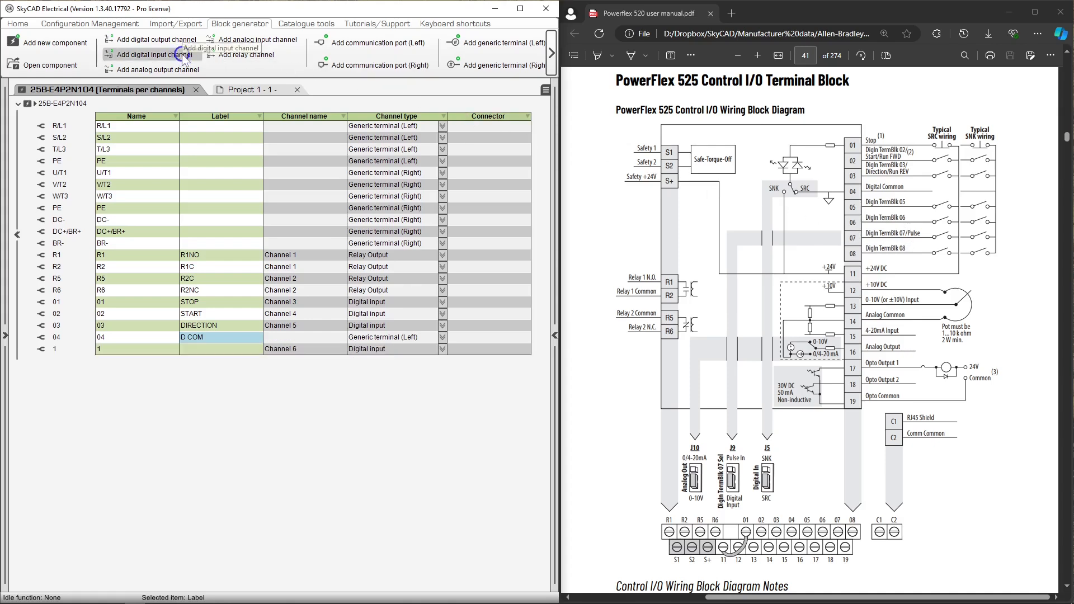
click(184, 55)
click(185, 56)
click(185, 55)
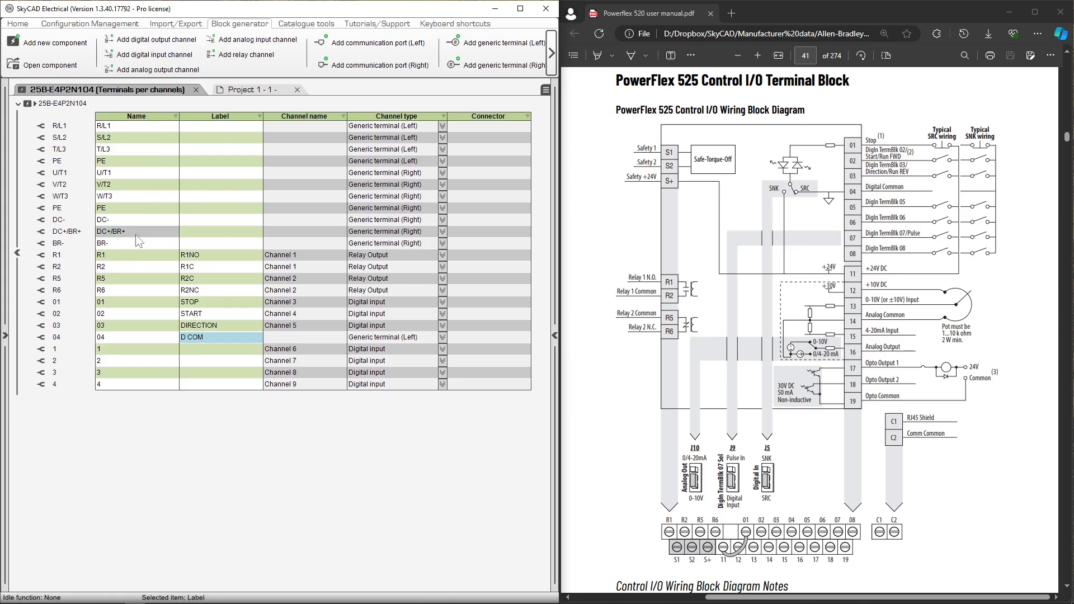
click(114, 346)
text(05)
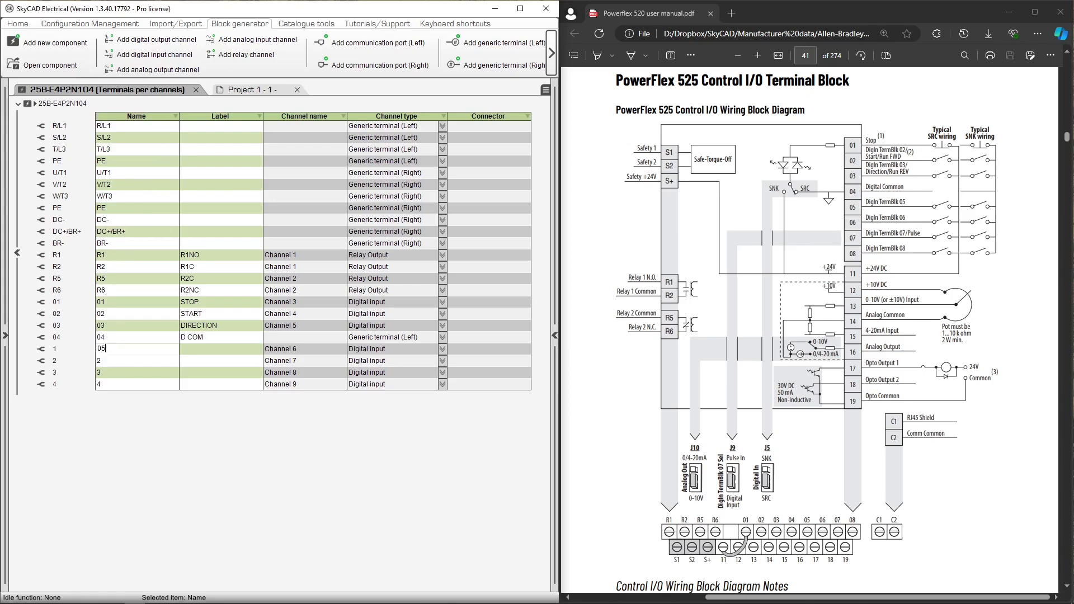
key(Return)
text(06)
key(Return)
text(07)
key(Return)
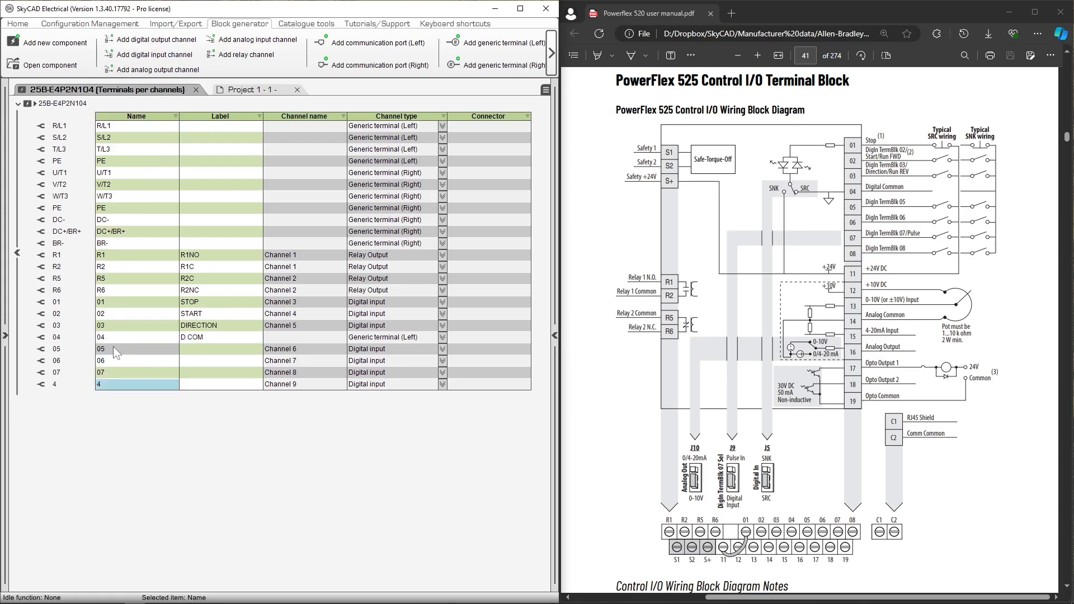
text(08)
key(Return)
- Label digital inputs 05, 06 and 08 as DI and digital input 07 as PULSE
click(203, 349)
text(DI)
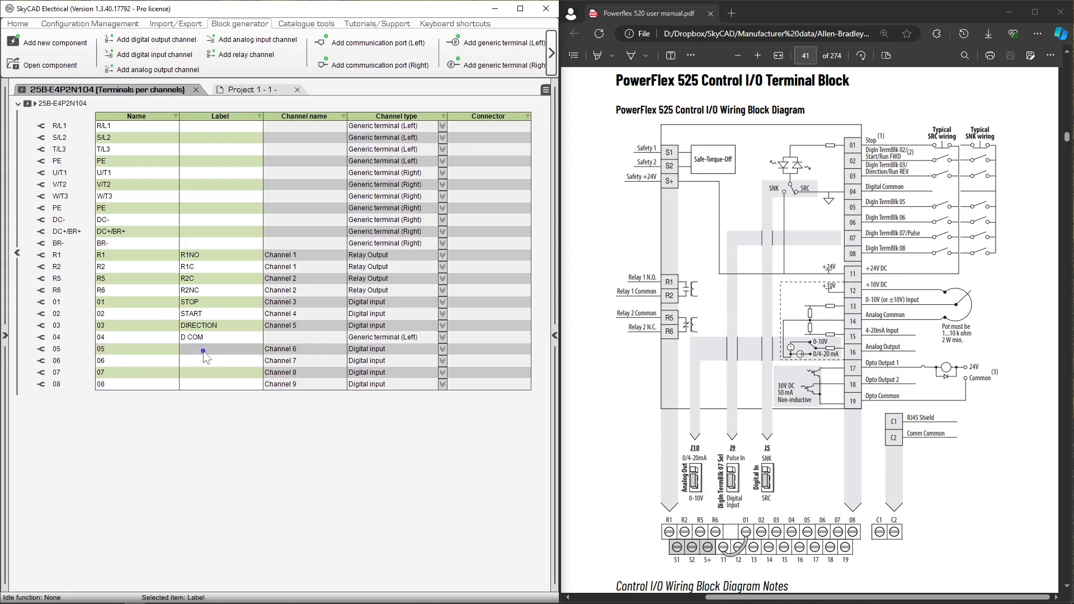
key(Return)
text(DI)
key(Return)
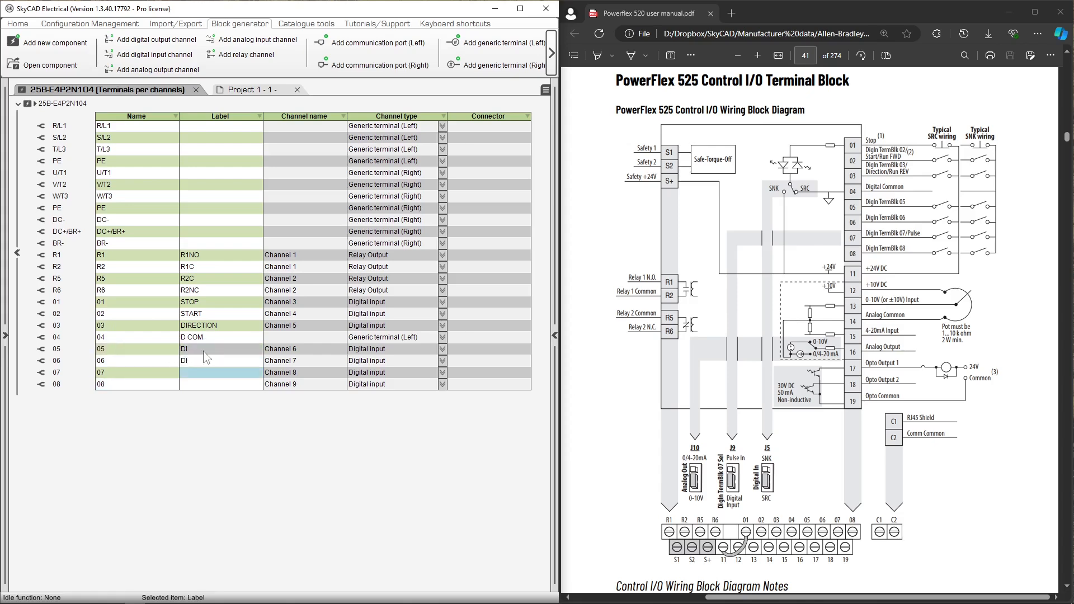
text(PULSE)
key(Return)
text(DI)
key(Return)
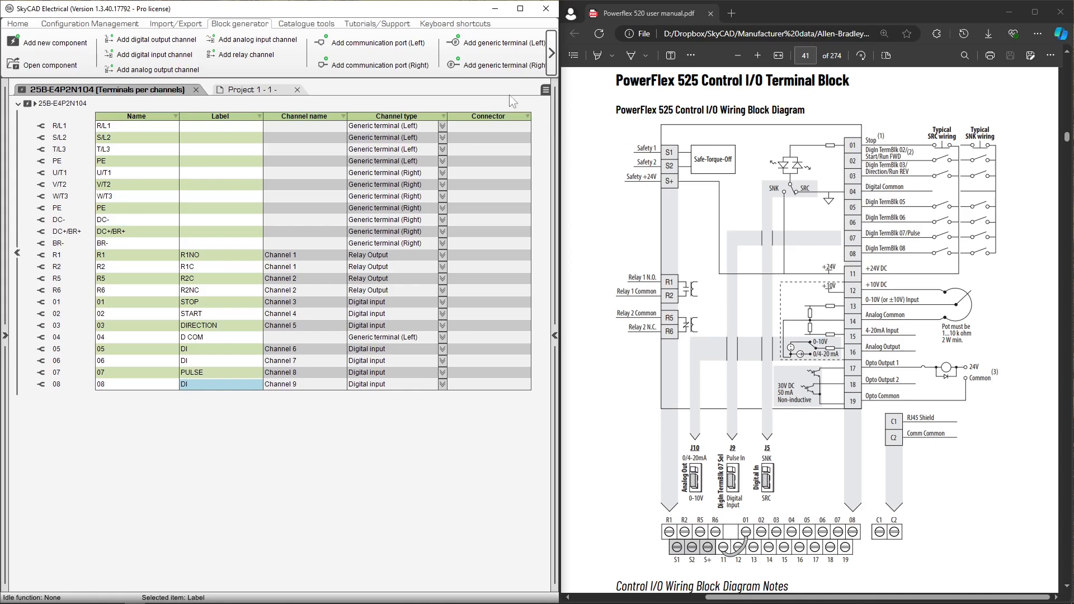
- Add two right-side generic terminals and name them C1 and C2
click(476, 68)
click(476, 69)
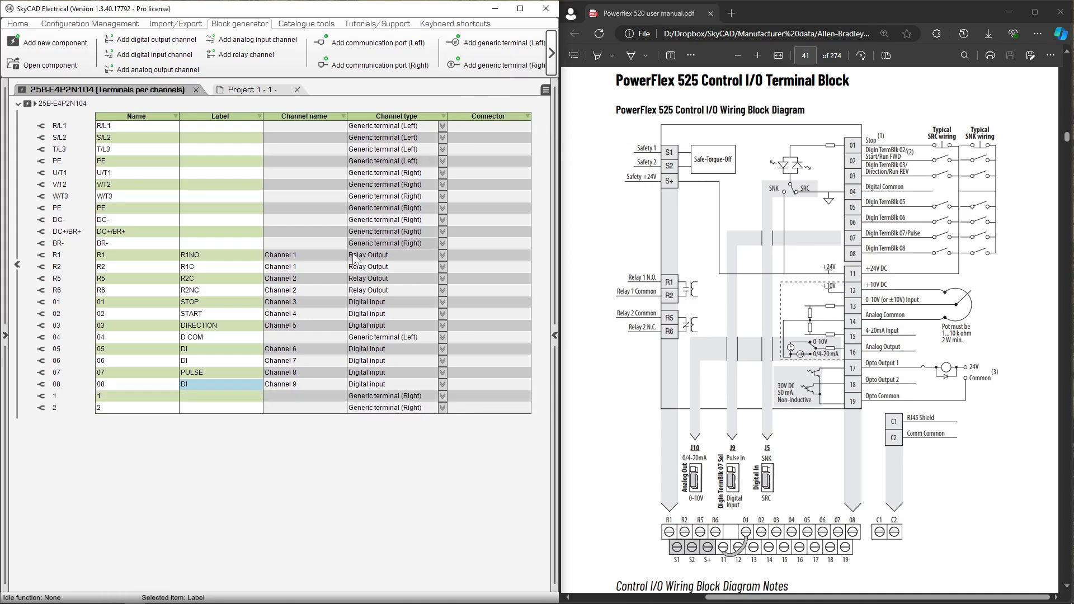
click(156, 399)
text(C1)
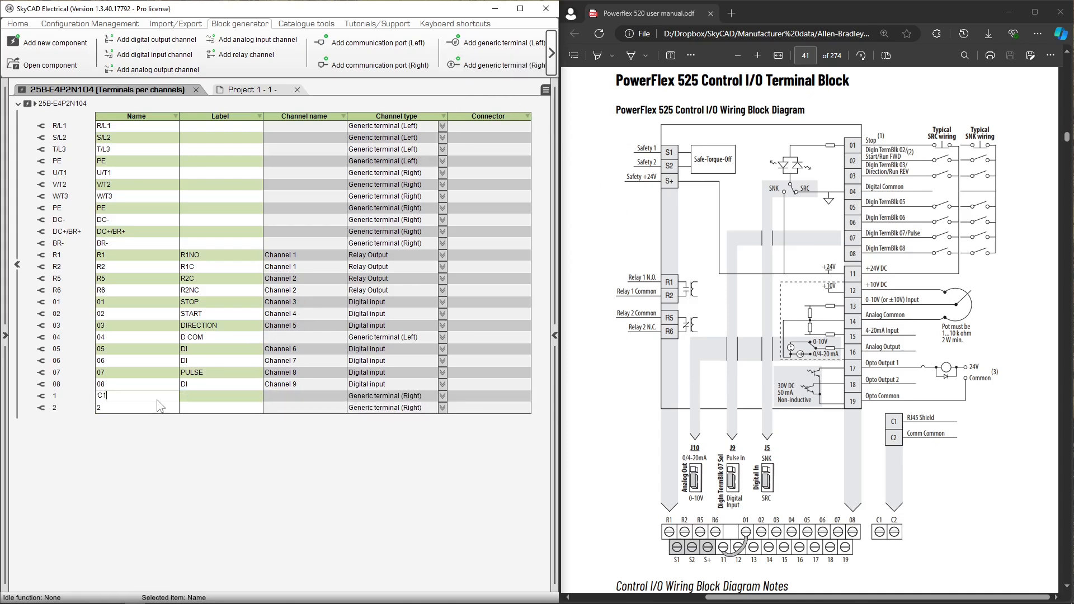
key(Return)
text(C2)
key(Return)
- Label terminal C1 as RJ45 SHIELD and terminal C2 as COMM COM
click(197, 395)
text(R)
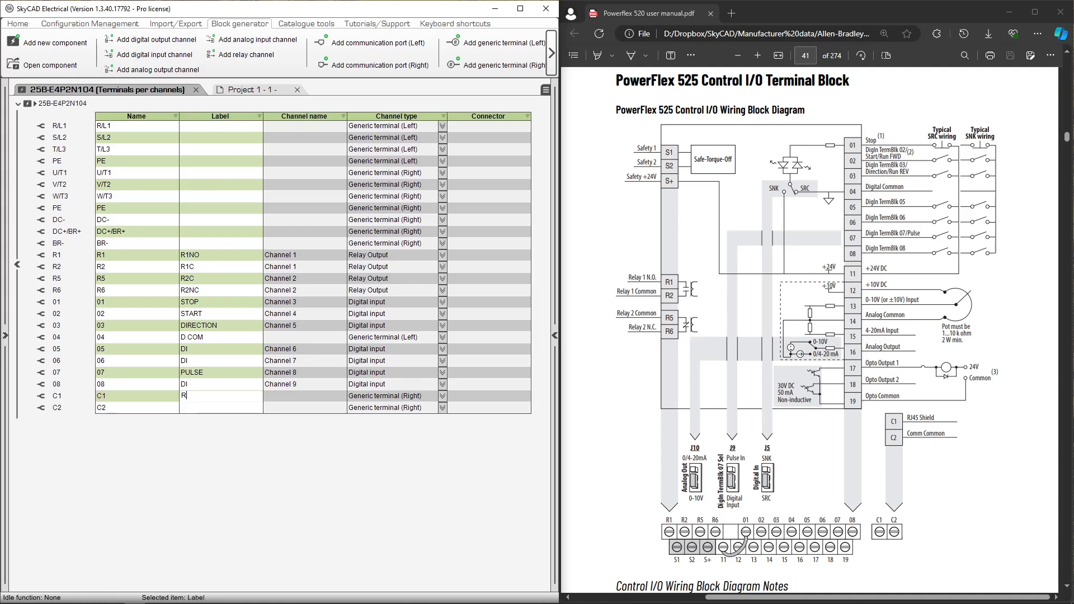
text(J45 SHIELD)
key(Return)
text(COMM COM)
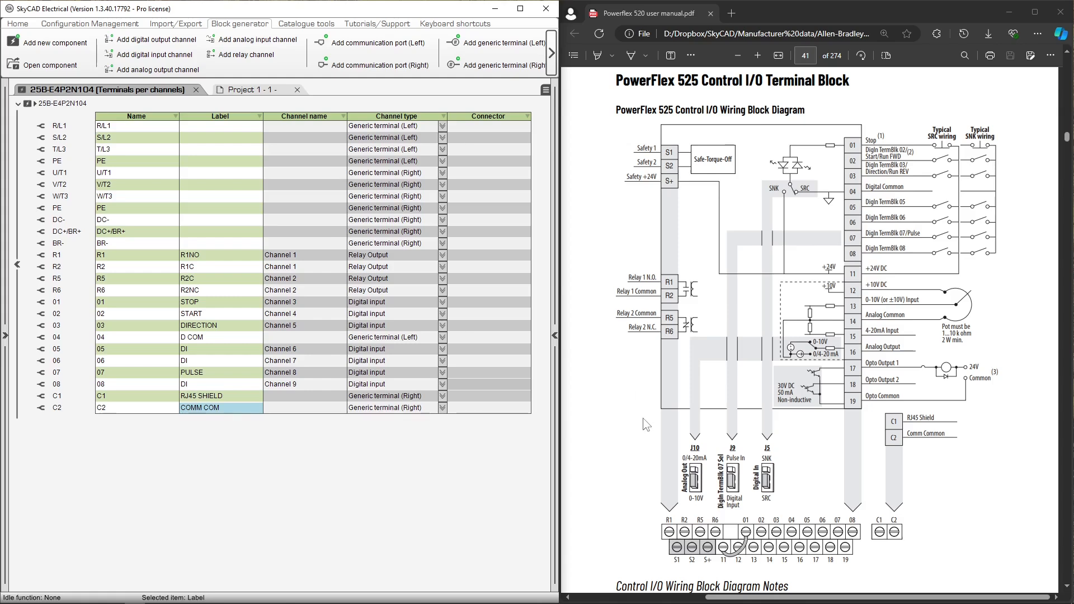
- Add a right-side communication port and name it RJ45
click(386, 70)
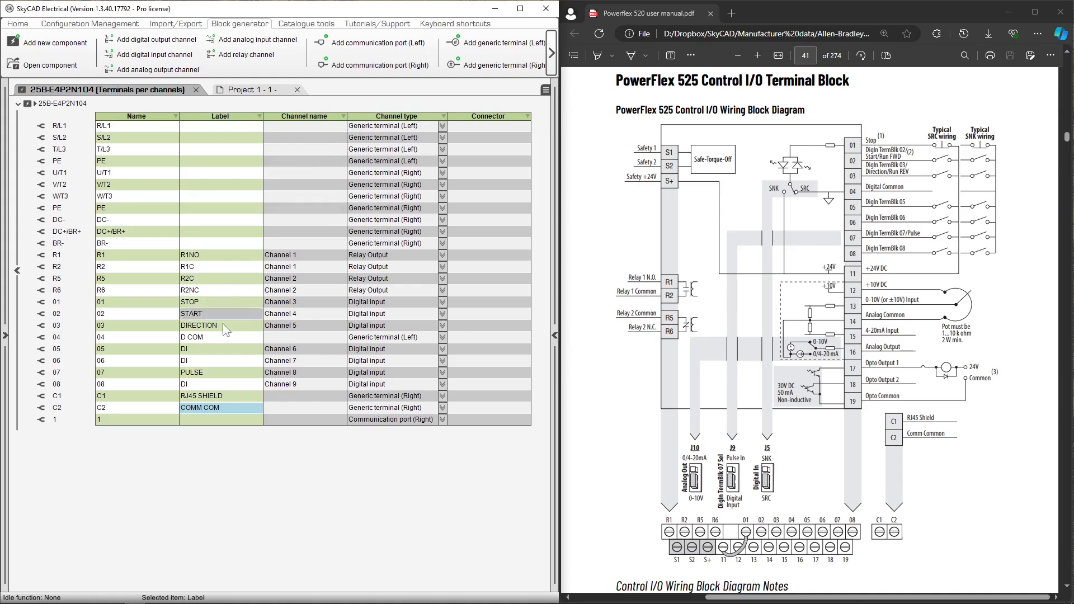
click(173, 419)
text(RJ45)
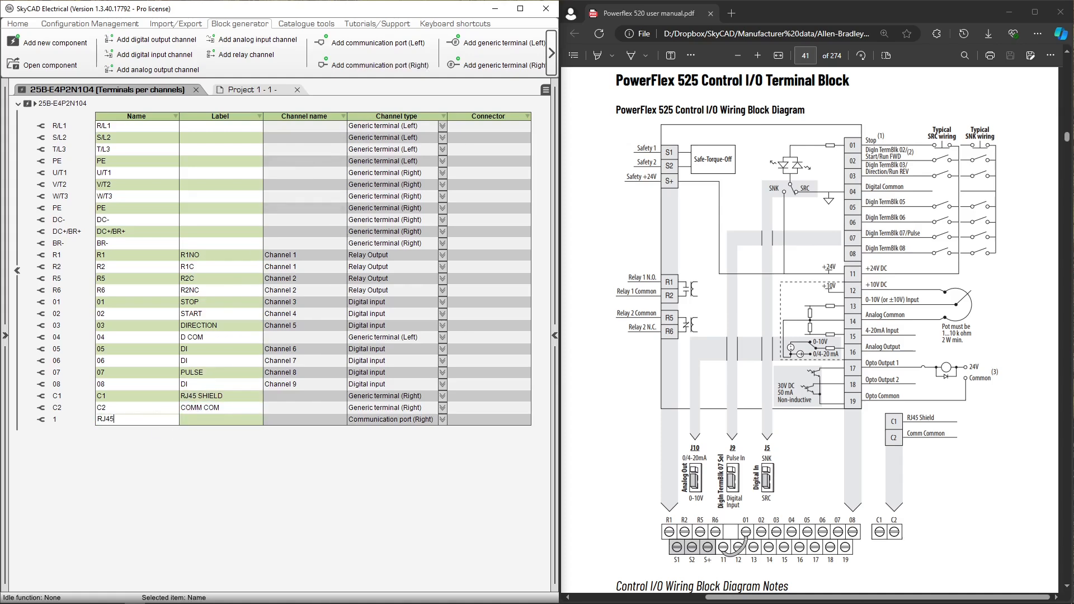
key(Return)
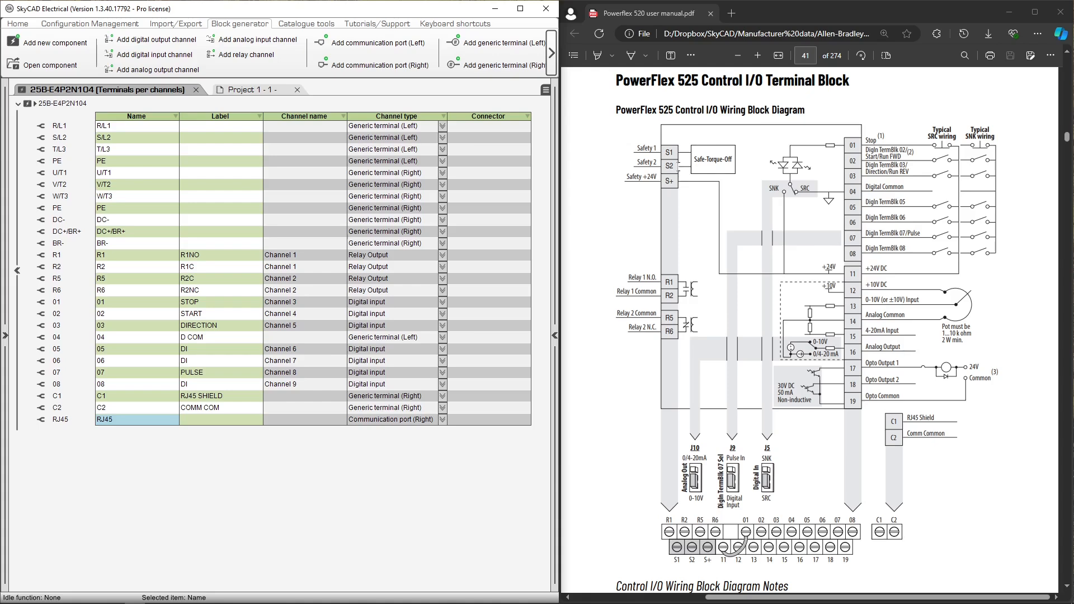
- Add three left-side generic terminals and name them S1, S2 and S+
click(497, 41)
click(496, 41)
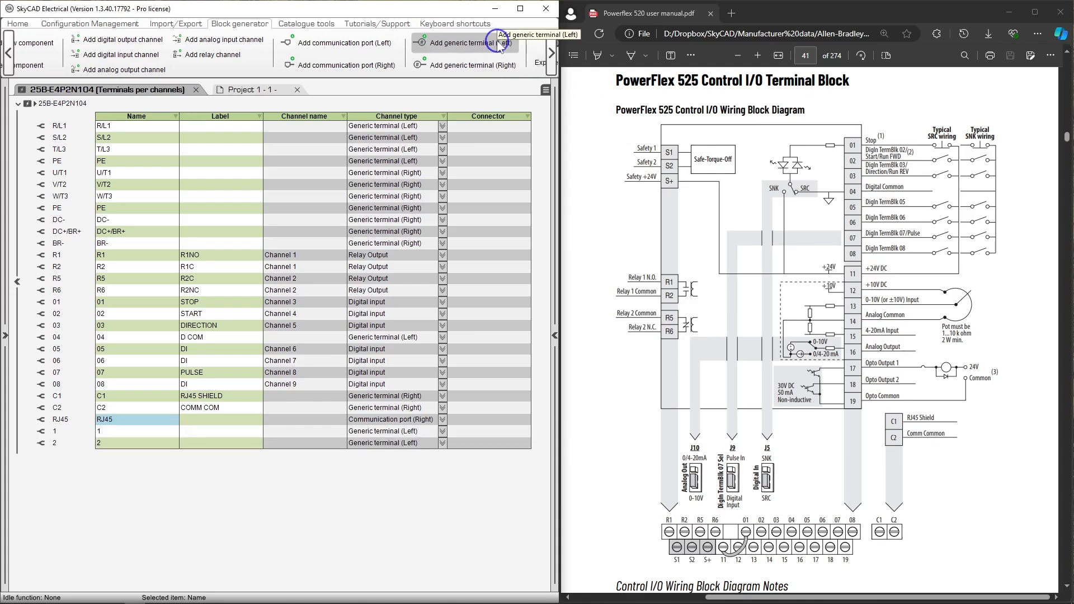
click(497, 42)
click(166, 433)
text(S1)
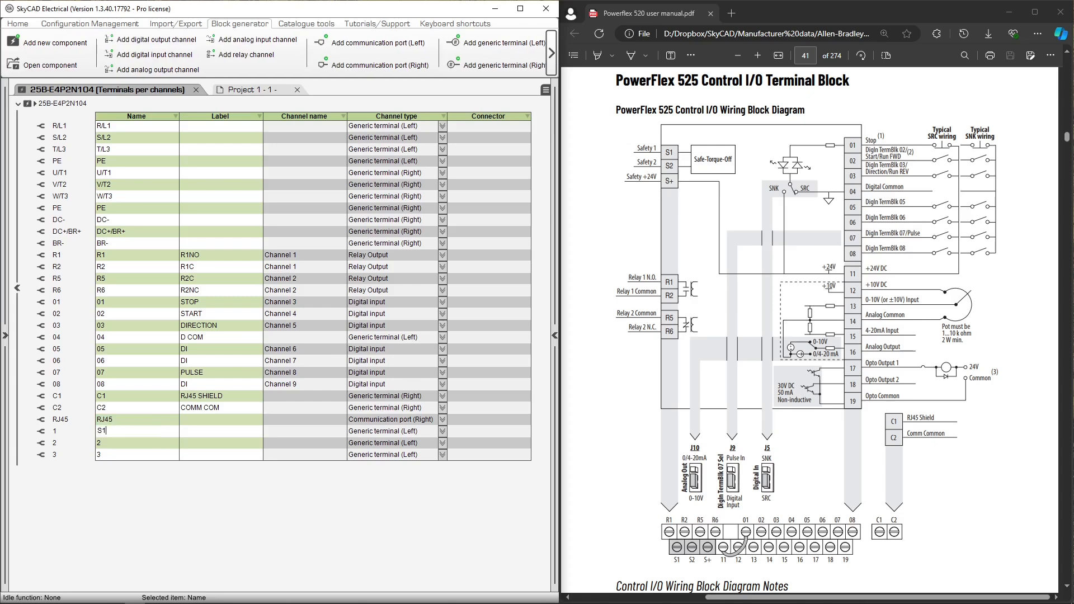
key(Return)
text(S2)
key(Return)
text(S+)
key(Return)
- Label terminal S1 as SAFETY1, S2 as SAFETY2 and S+ as SAFETY+24V
click(189, 433)
text(SAFETY1)
key(Return)
text(SAFETY2)
key(Return)
text(SAFETY)
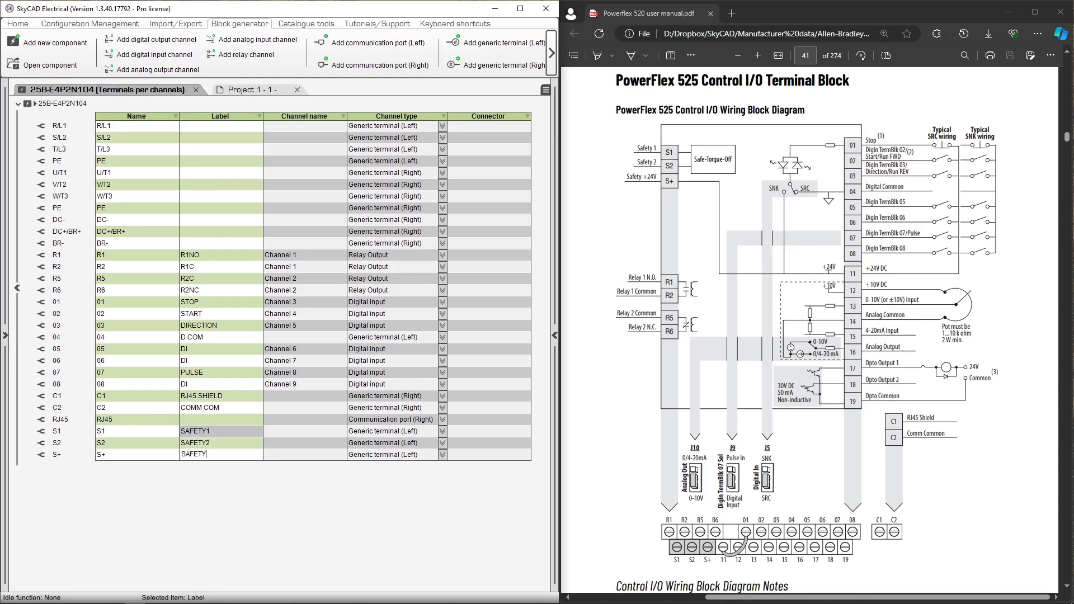
text(+24V)
key(Return)
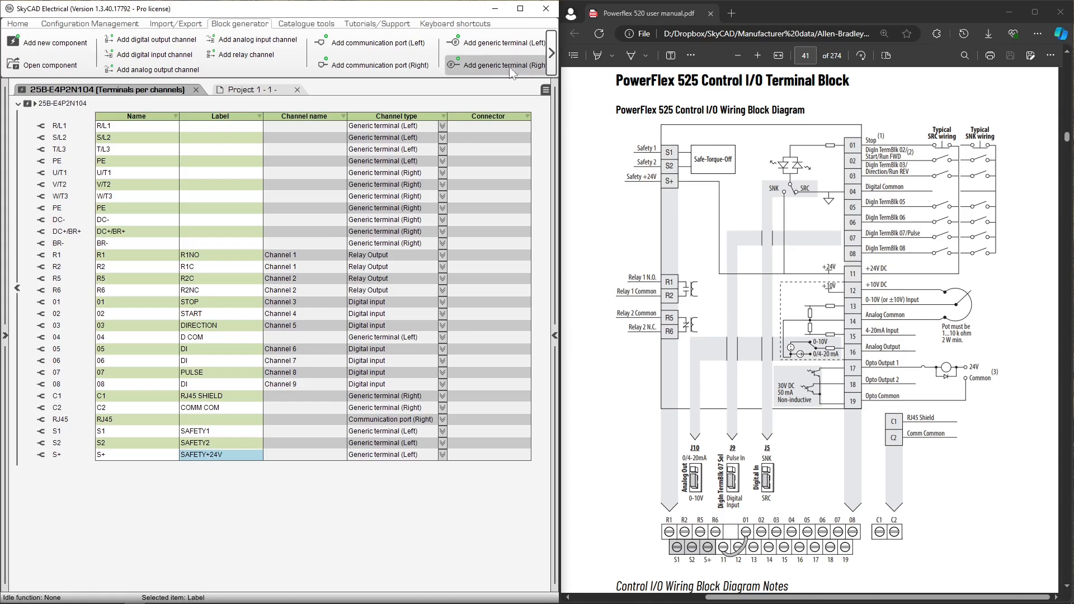
- Add a left-side generic terminal named 11 and label it +24VDC
click(480, 49)
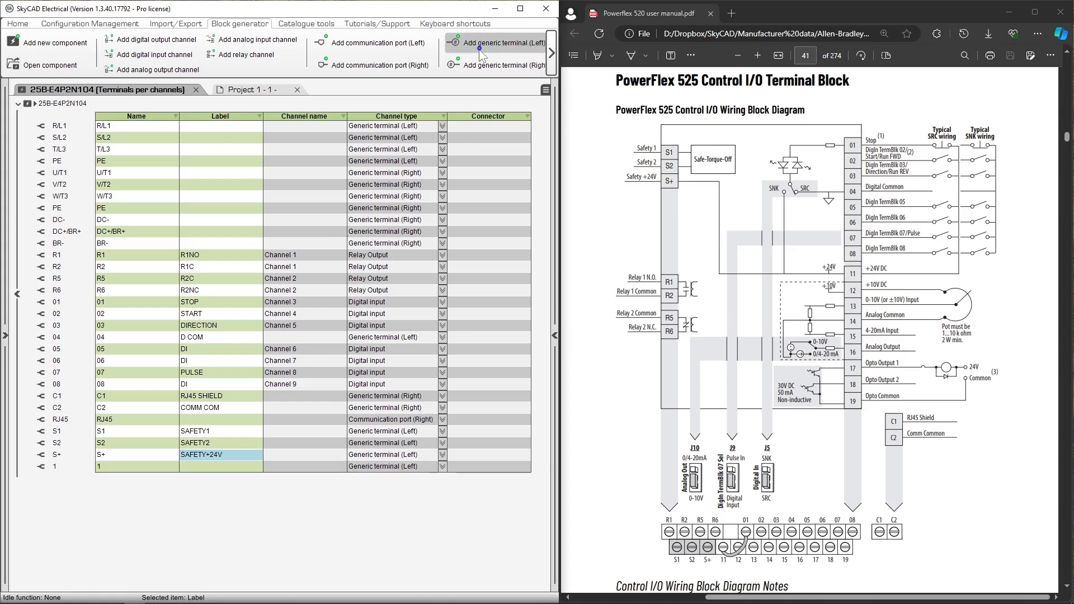
click(174, 465)
text(11)
click(195, 466)
text(+24VDC)
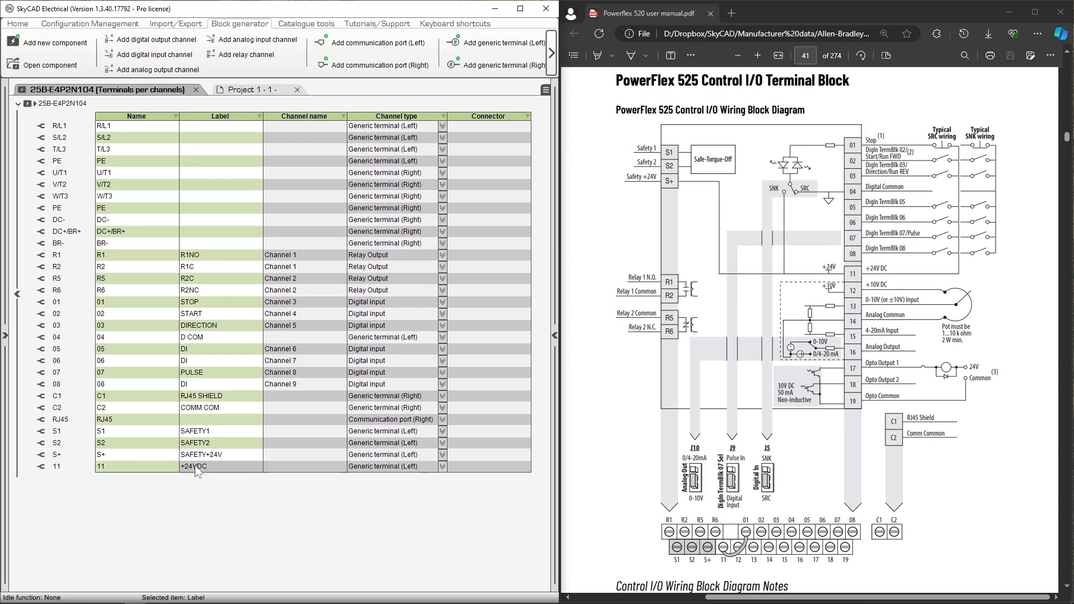
key(Return)
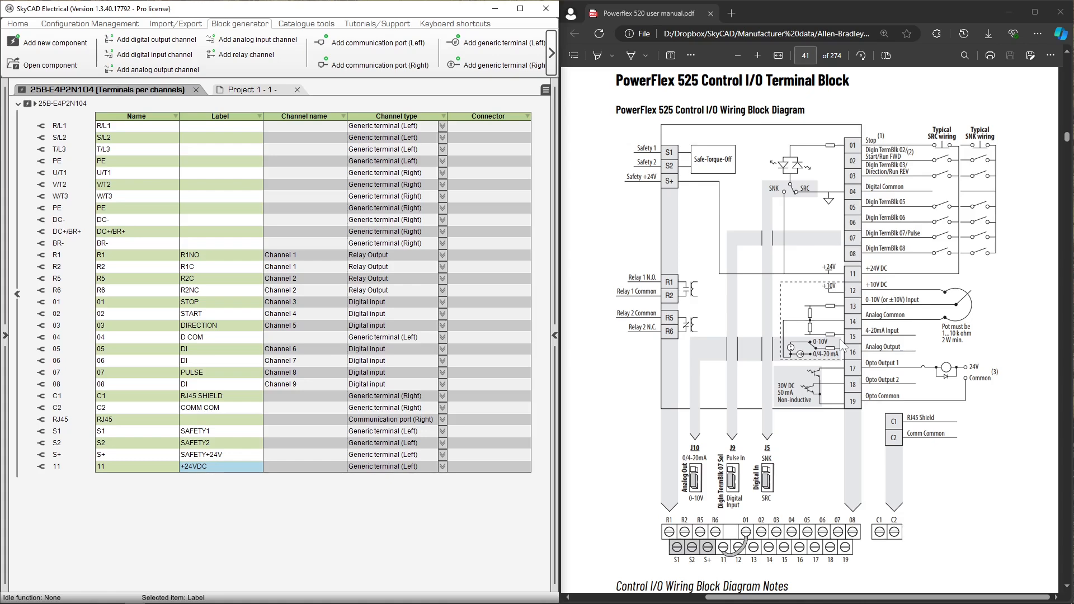
- Add an analog input channel with two terminals and name them 12 and 13
shift+click(278, 43)
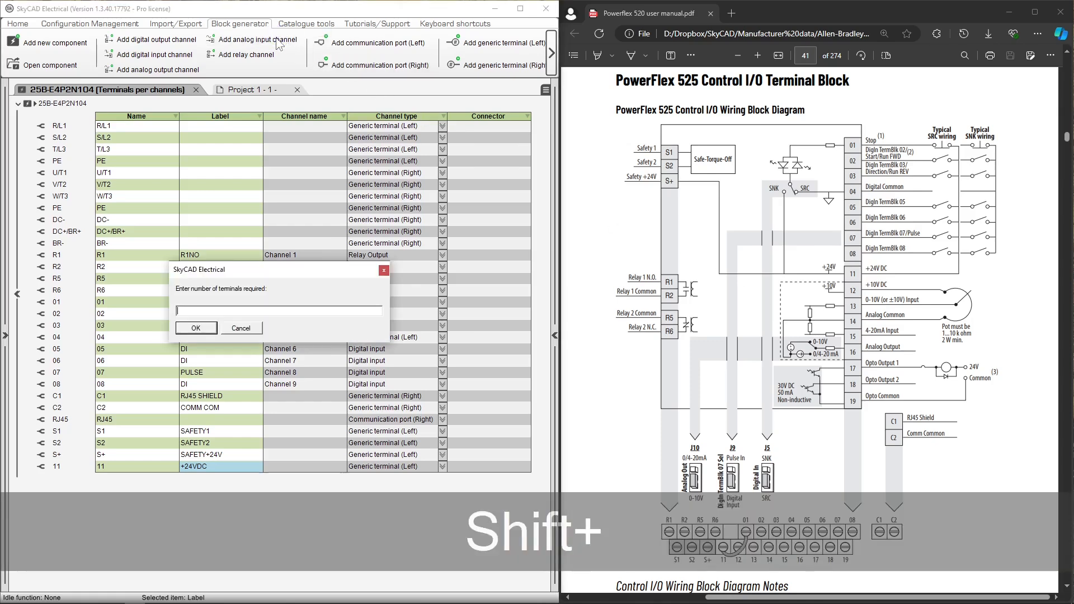
text(2)
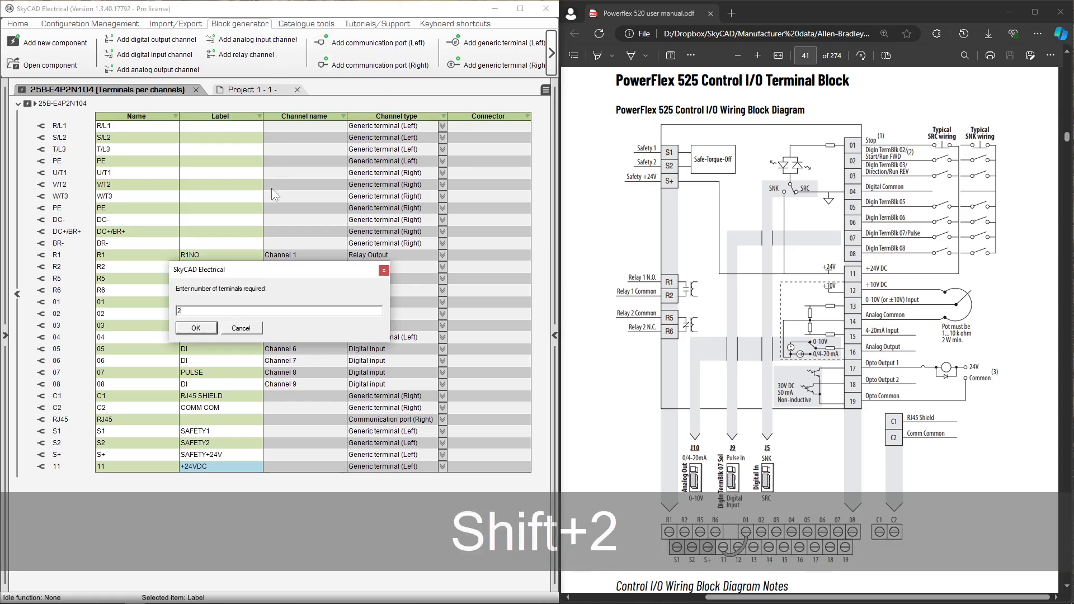
click(209, 329)
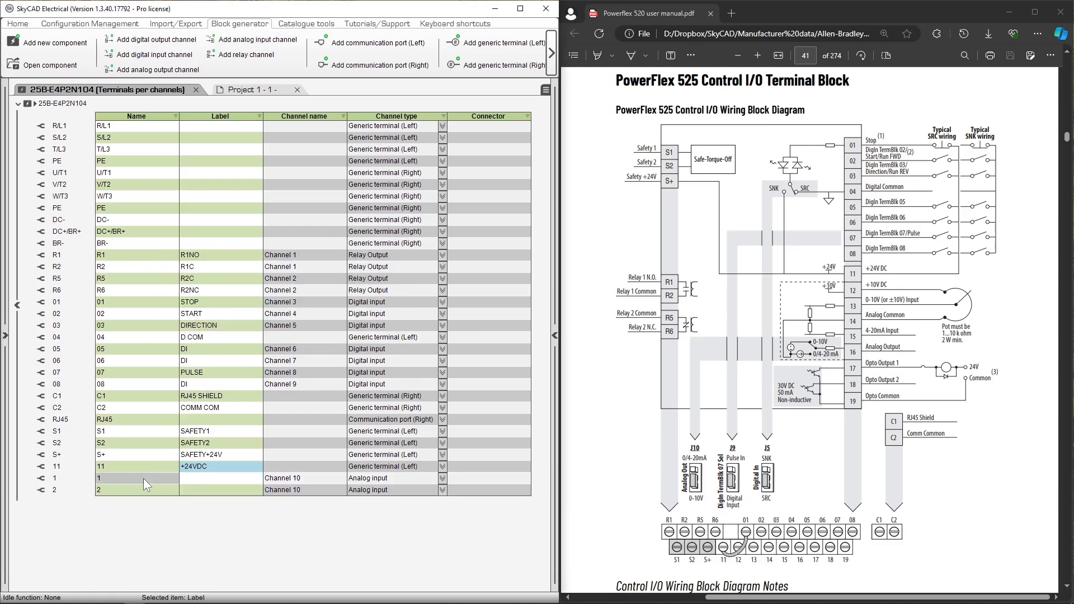
click(143, 479)
text(12)
key(Return)
text(13)
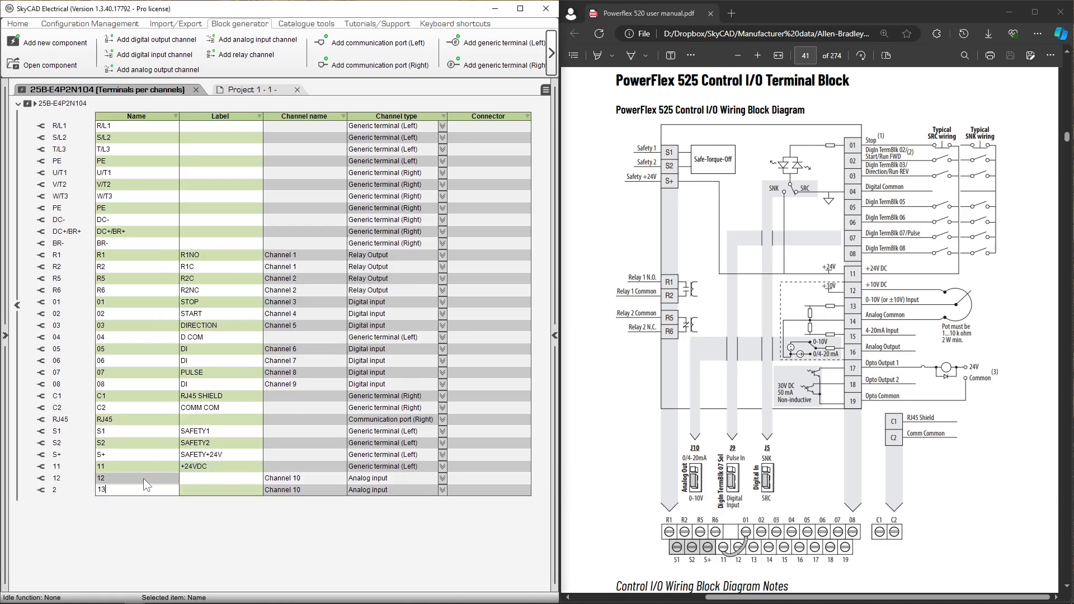
key(Return)
- Label terminal 12 as +10VDC and terminal 13 as 0-10VDC
click(195, 480)
text(+10VDC)
key(Return)
text(0-10VDC)
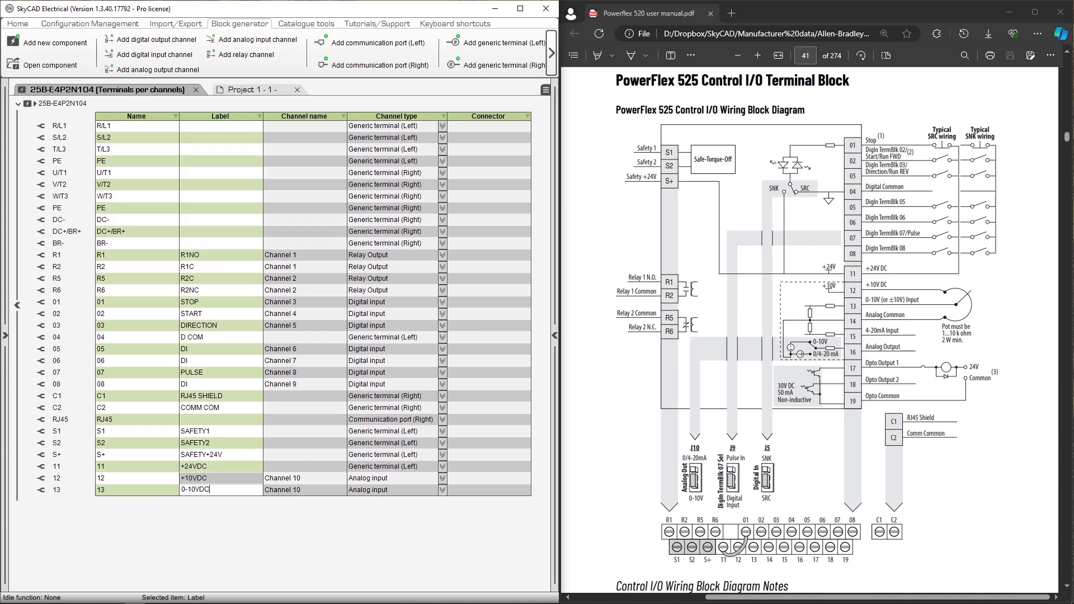
key(Return)
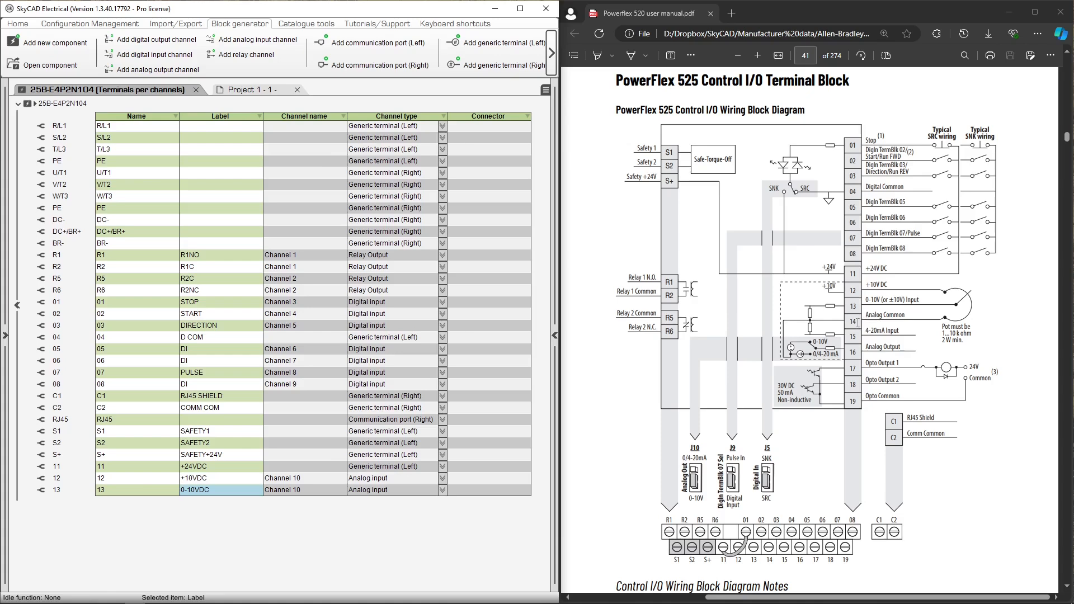
- Add a right-side generic terminal named 14 and label it AI/AO COM
click(484, 72)
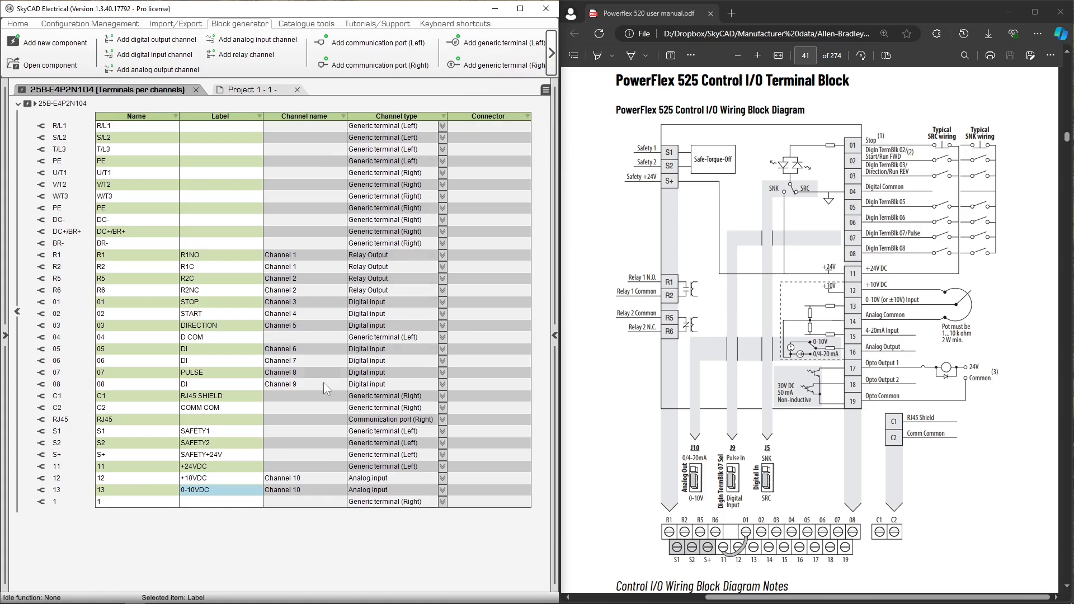
click(162, 503)
text(14)
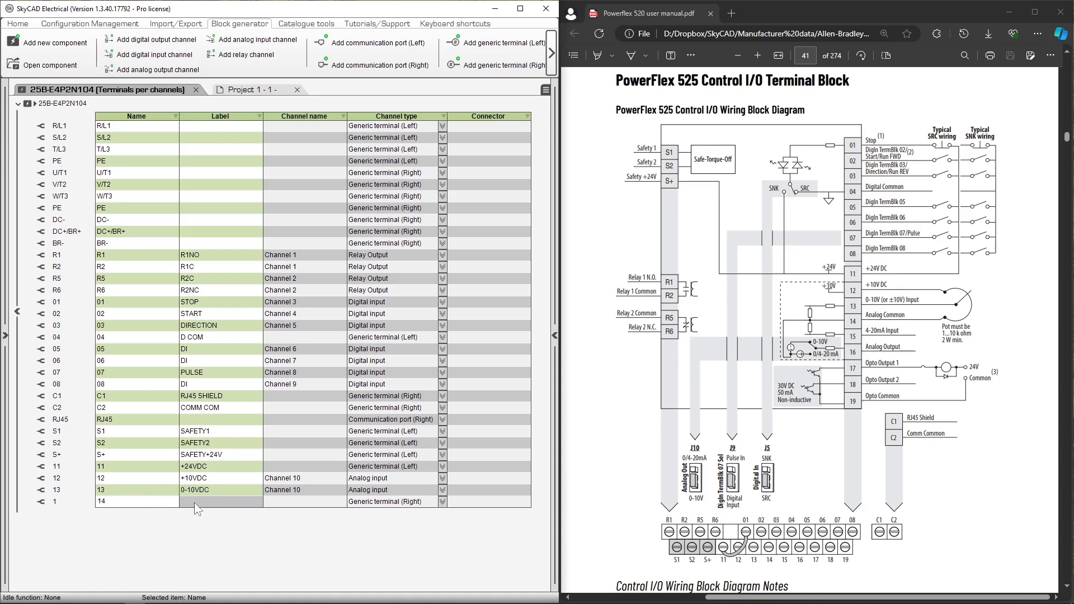
click(194, 502)
text(AI/A)
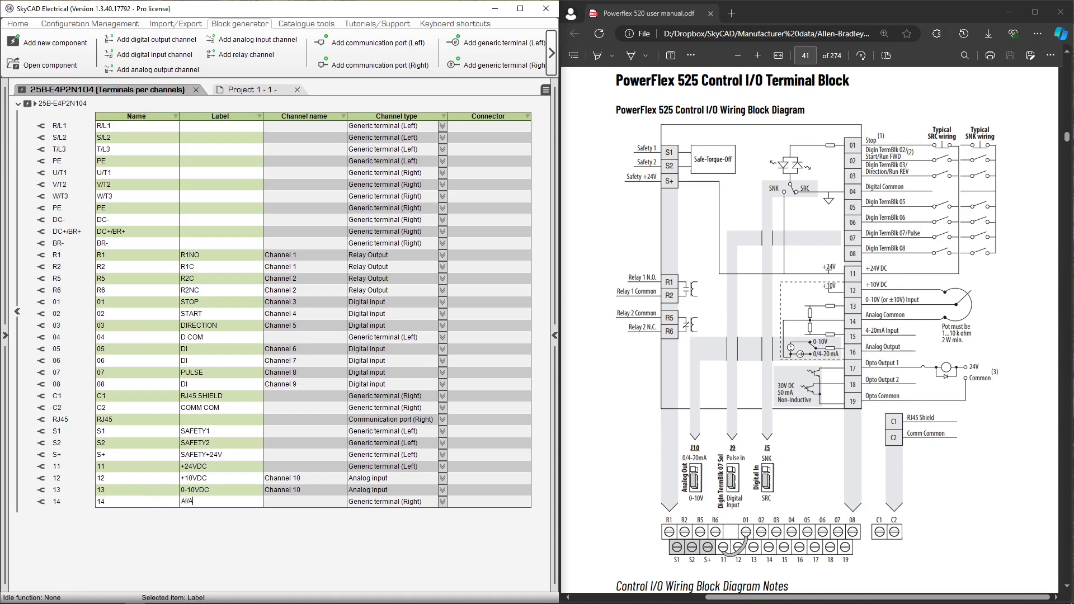
text(O COM)
key(Return)
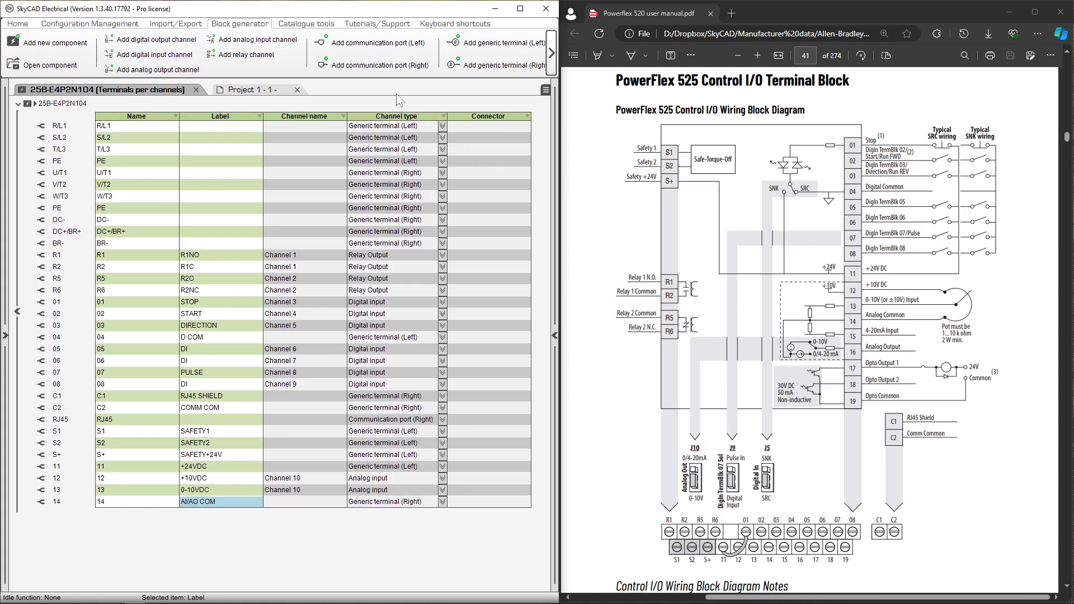
- Add a single-terminal analog input channel, name its terminal 15 and label it 4-20MA INPUT
click(276, 40)
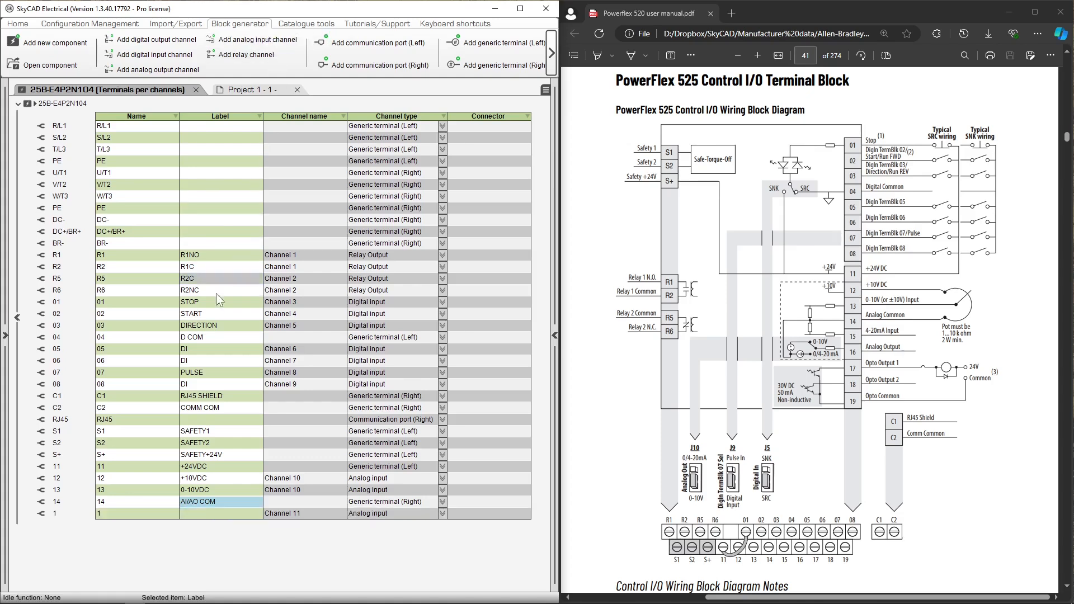
click(140, 513)
text(15)
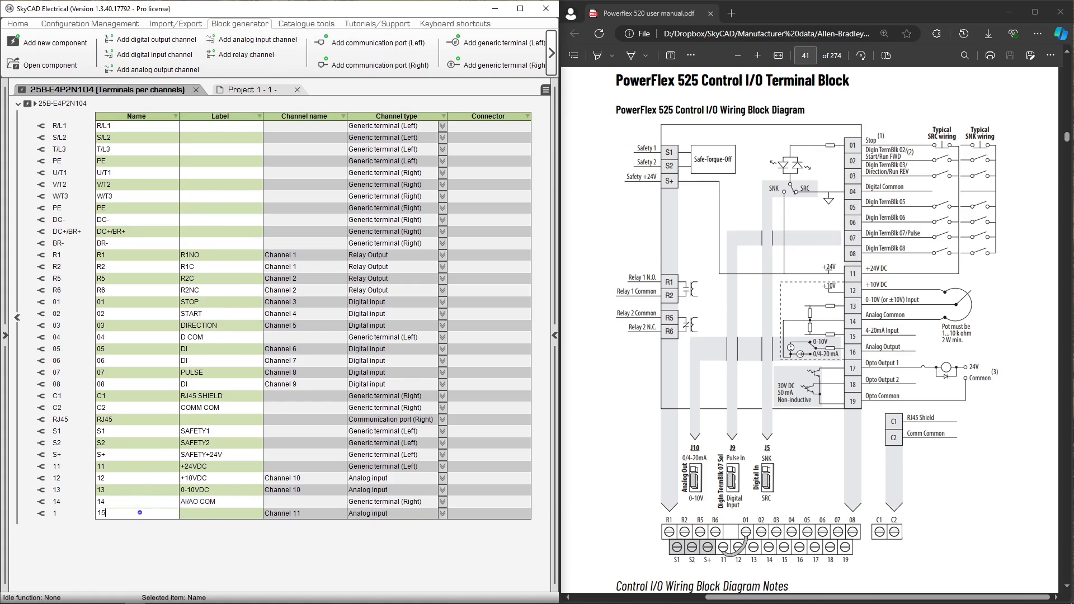
click(187, 513)
text(4-20M)
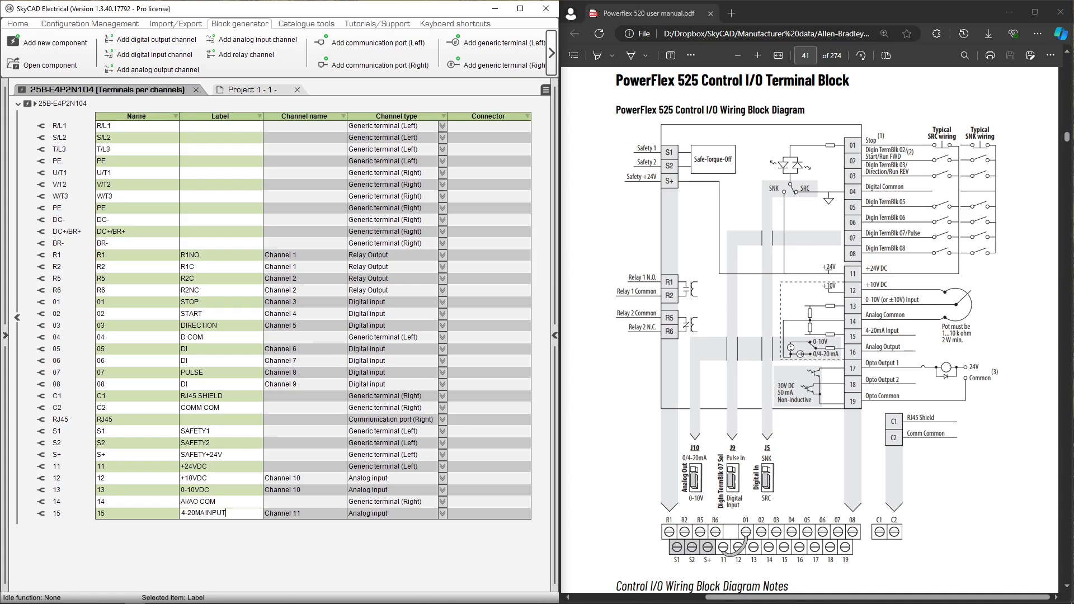
text(A INPUT)
key(Return)
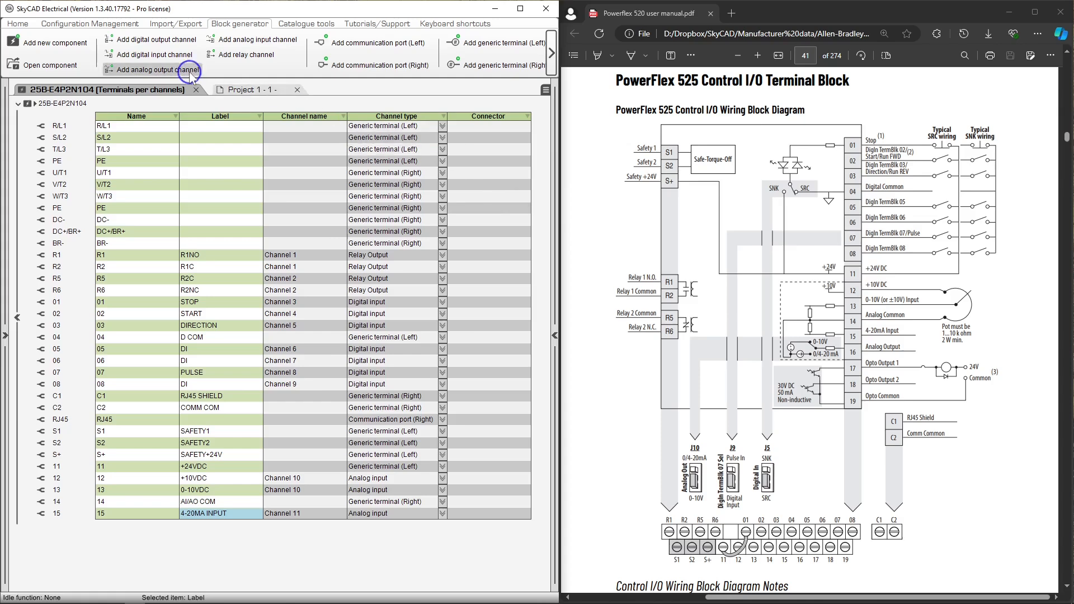
- Add a single-terminal analog output channel, name its terminal 16 and label it AO
click(163, 70)
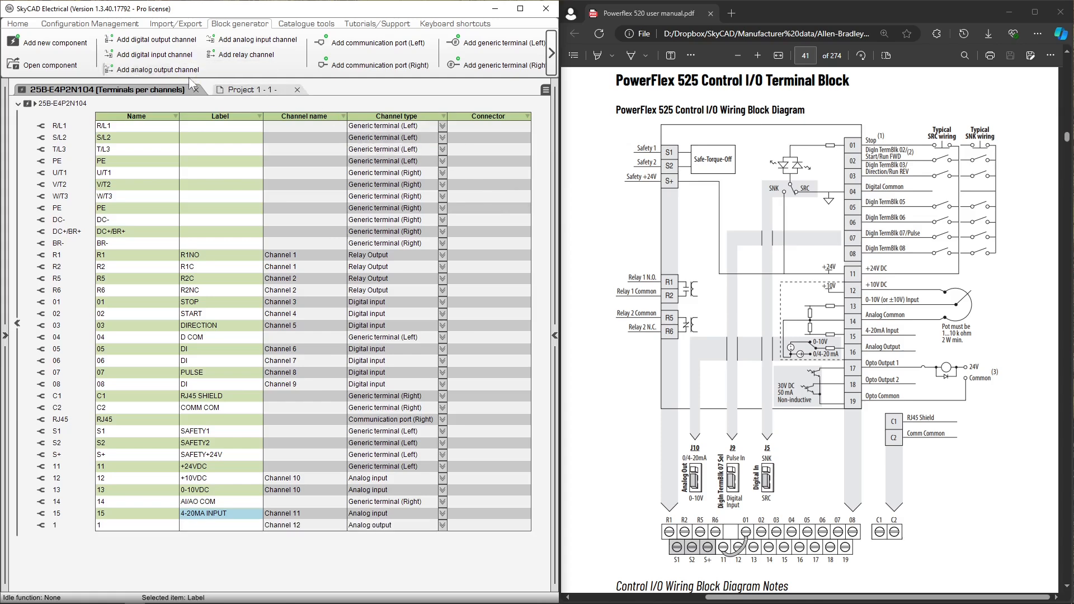
double_click(127, 524)
text(6)
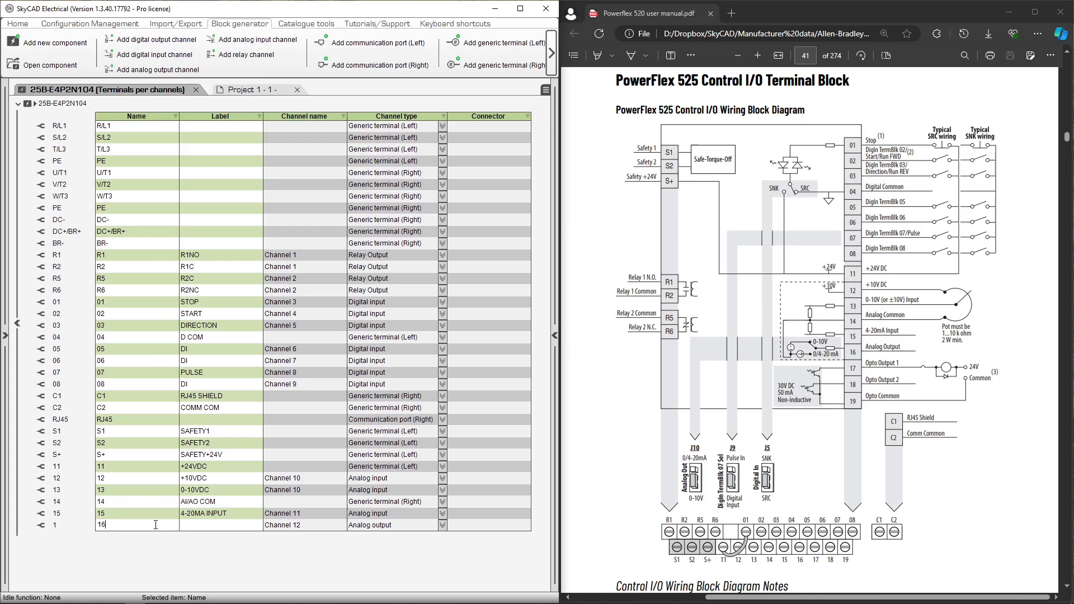
click(200, 526)
text(AO)
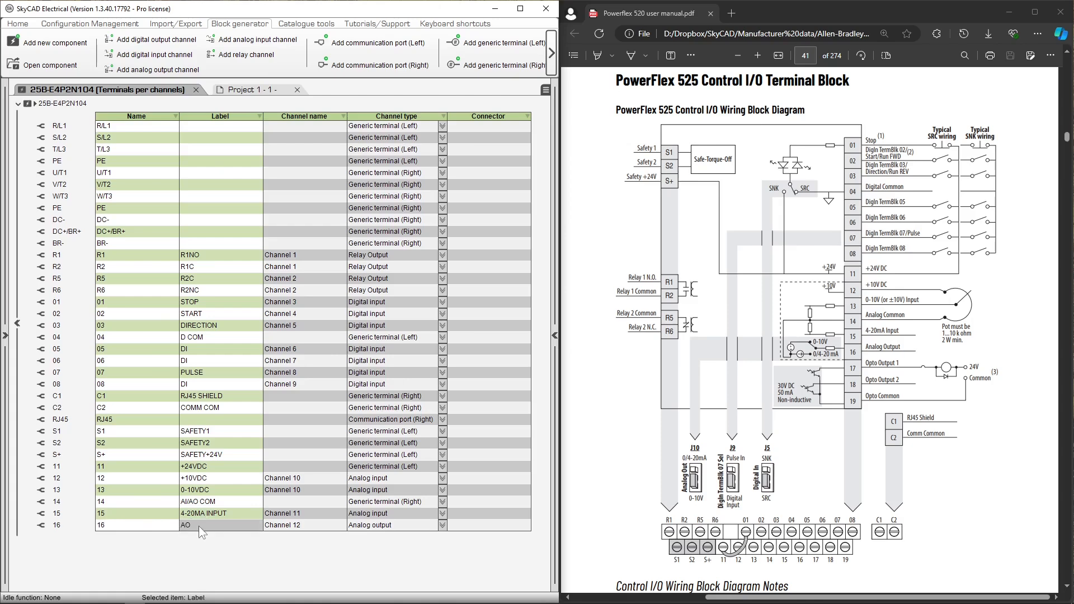